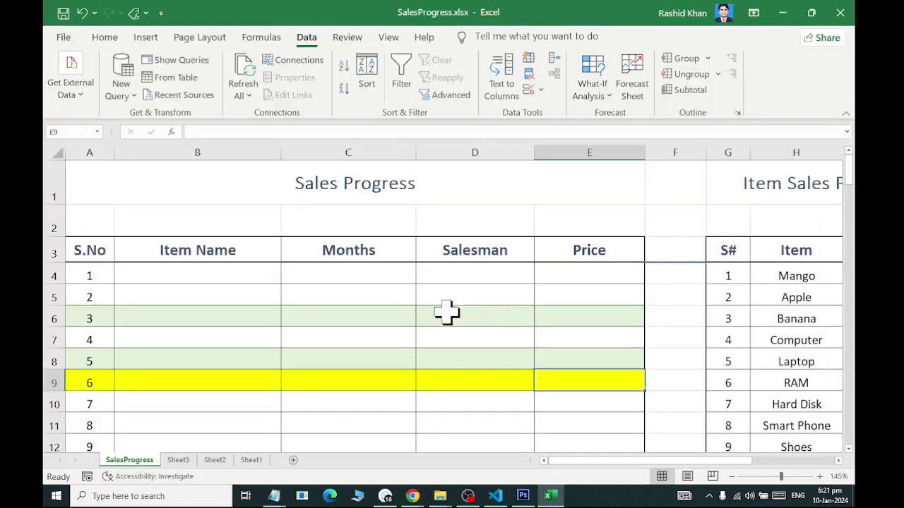
# Step: Look over the sheet's item, month and salesman lists, then select F4 beside Price
pyautogui.click(446, 310)
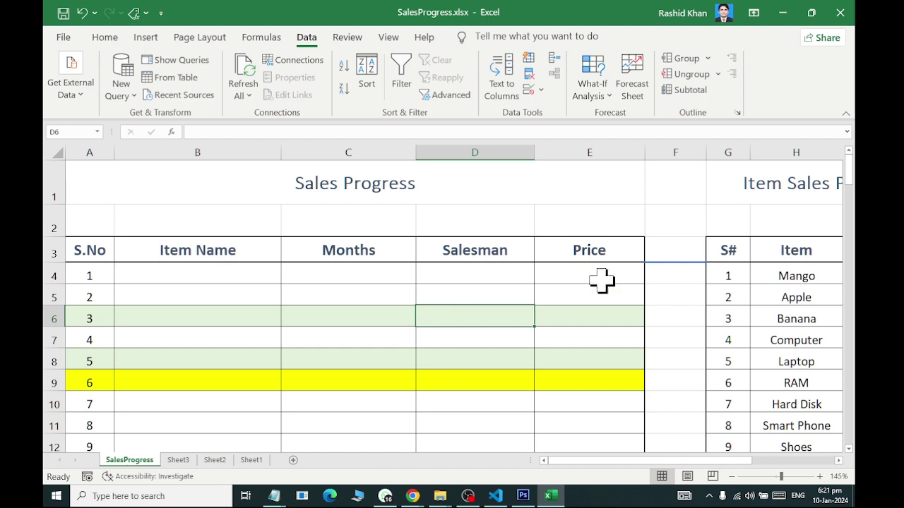
pyautogui.moveTo(774, 268); pyautogui.dragTo(580, 475)
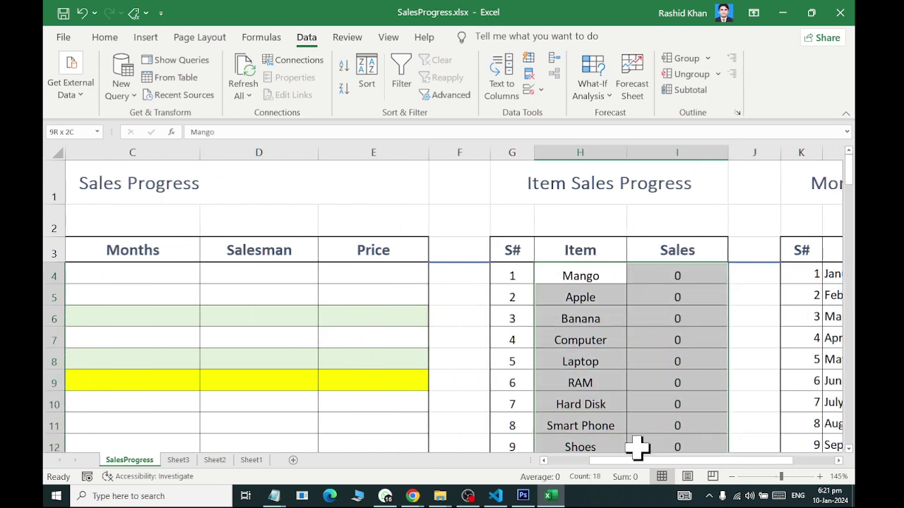
pyautogui.moveTo(775, 200); pyautogui.dragTo(814, 204)
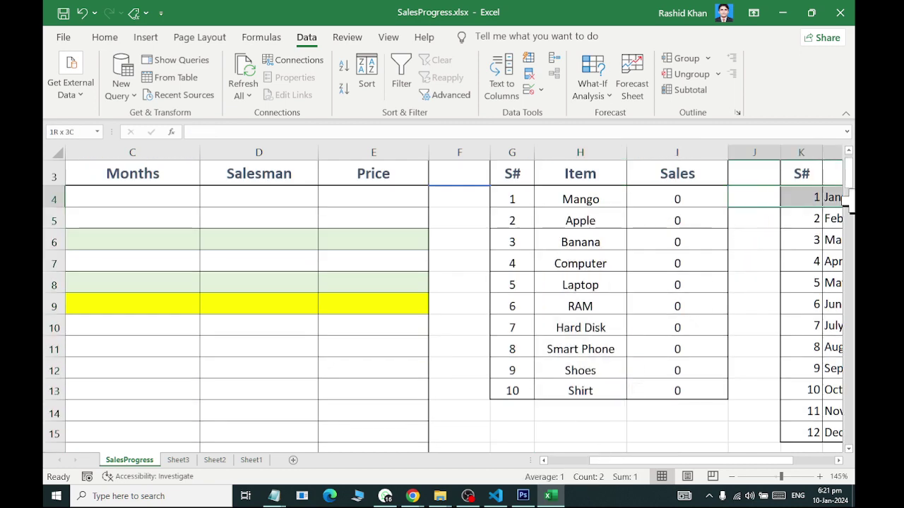
pyautogui.click(833, 199)
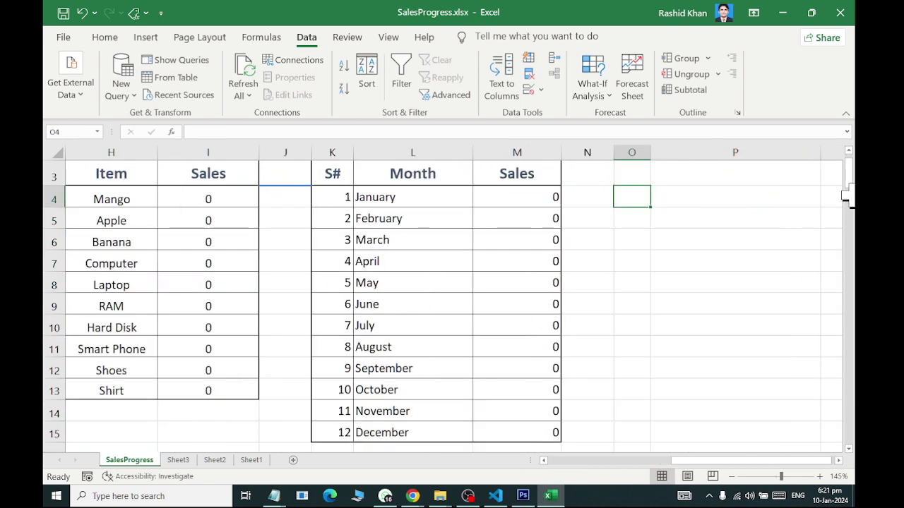
pyautogui.hotkey('shift', 'Right')
pyautogui.hotkey('shift', 'Right')
pyautogui.hotkey('shift', 'Right')
pyautogui.scroll(-5, 374, 323)
pyautogui.moveTo(268, 326); pyautogui.dragTo(71, 324)
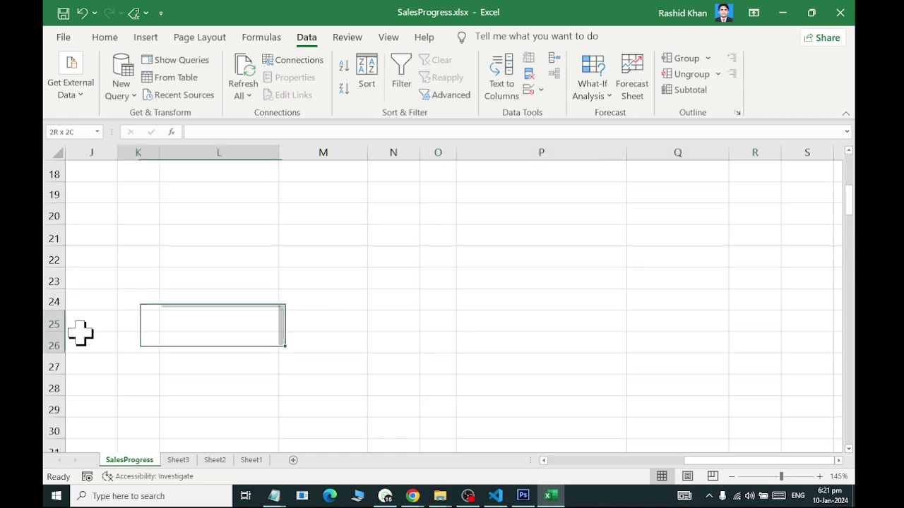
pyautogui.click(292, 236)
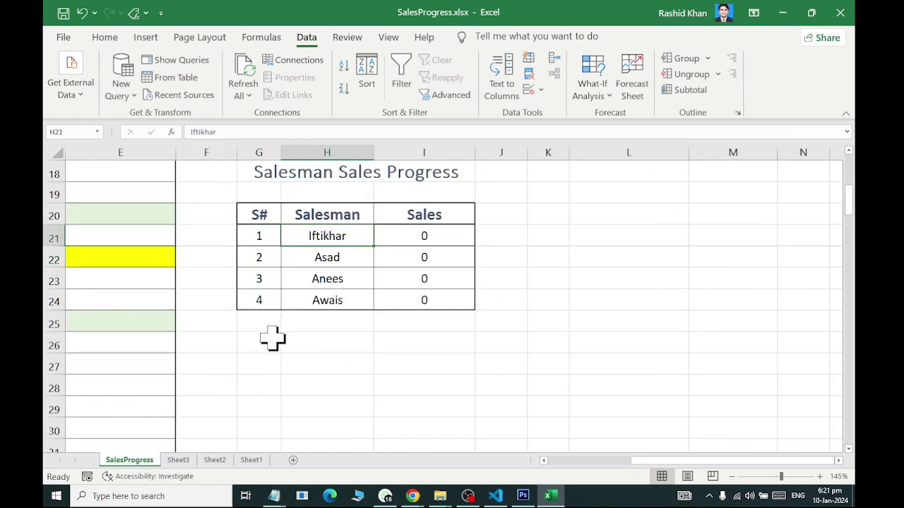
pyautogui.scroll(6, 272, 332)
pyautogui.click(215, 275)
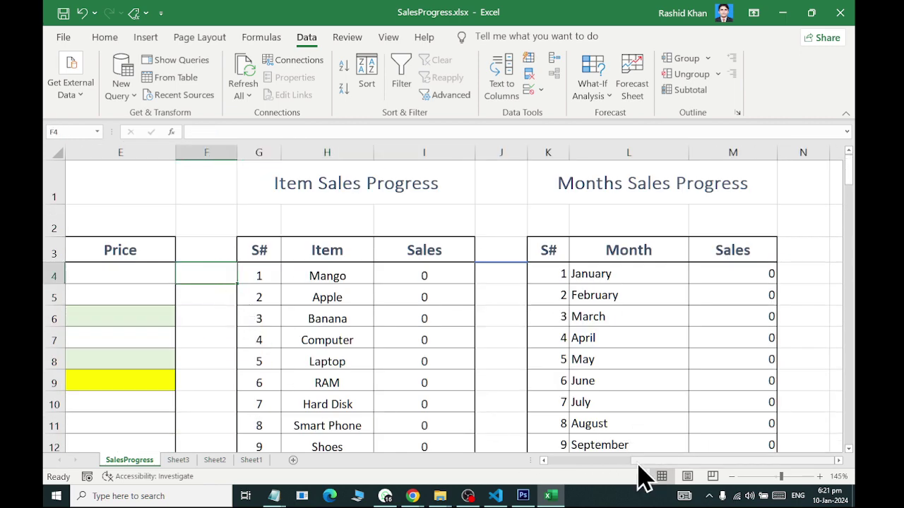
pyautogui.moveTo(639, 461); pyautogui.dragTo(557, 460)
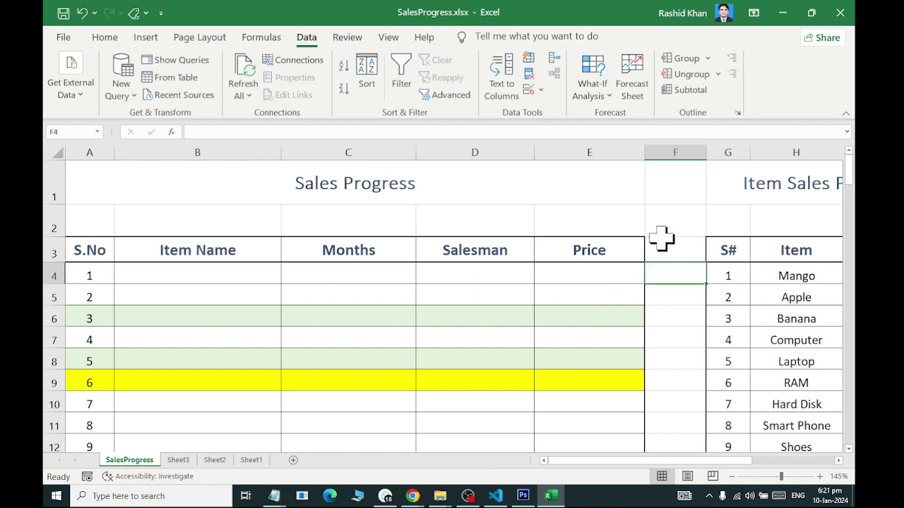
# Step: Insert =RANDBETWEEN(1,10) into F4 from the Math & Trig functions
pyautogui.click(261, 37)
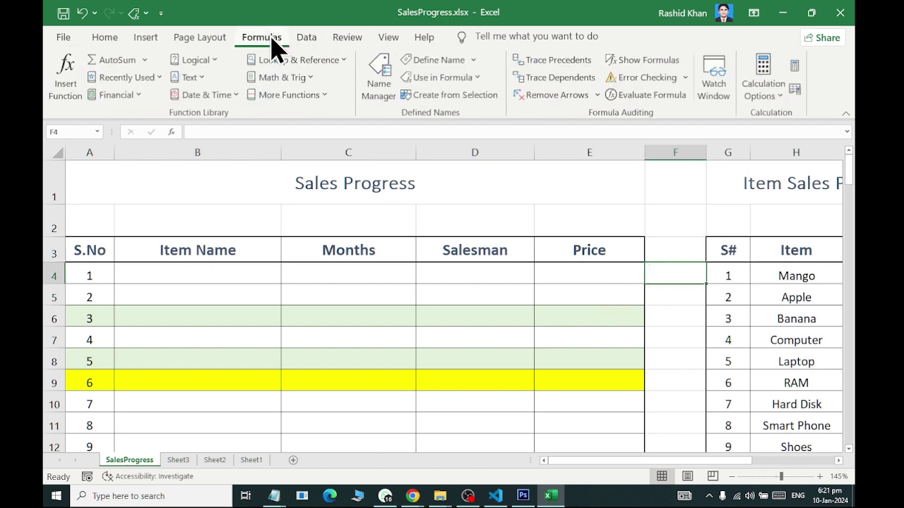
pyautogui.click(275, 78)
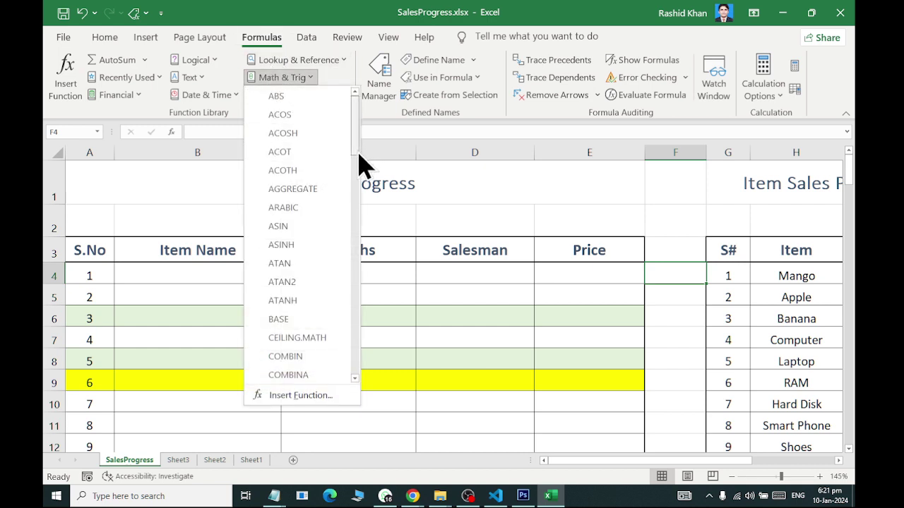
pyautogui.moveTo(359, 157); pyautogui.dragTo(354, 361)
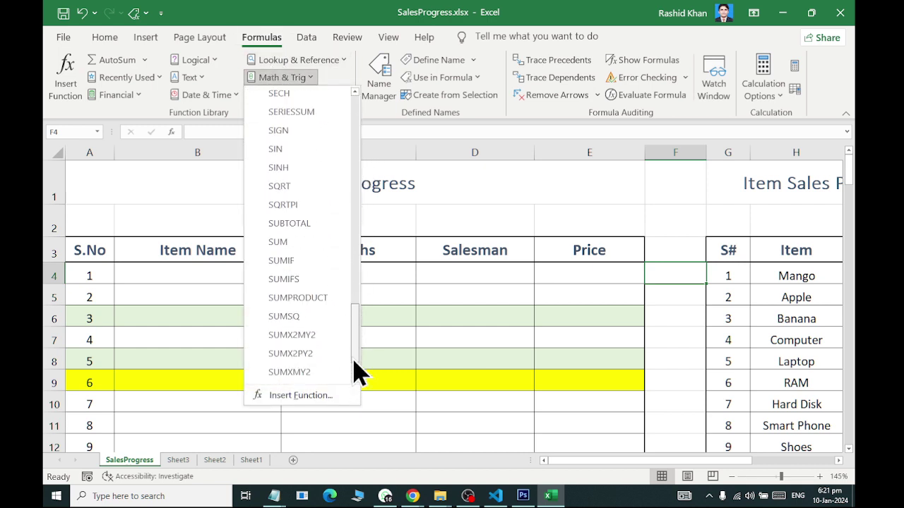
pyautogui.scroll(4, 353, 338)
pyautogui.click(337, 211)
pyautogui.write('1')
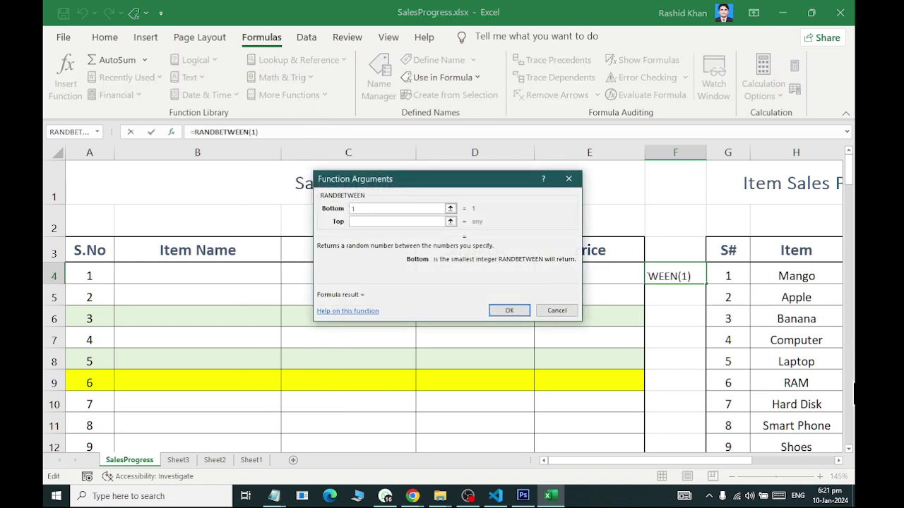
pyautogui.moveTo(850, 182); pyautogui.dragTo(851, 184)
pyautogui.click(404, 221)
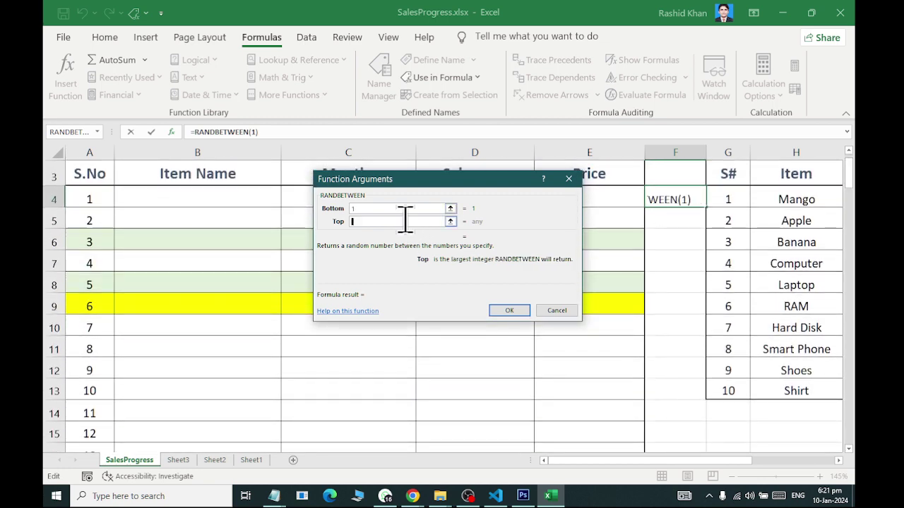
pyautogui.write('10')
pyautogui.click(509, 310)
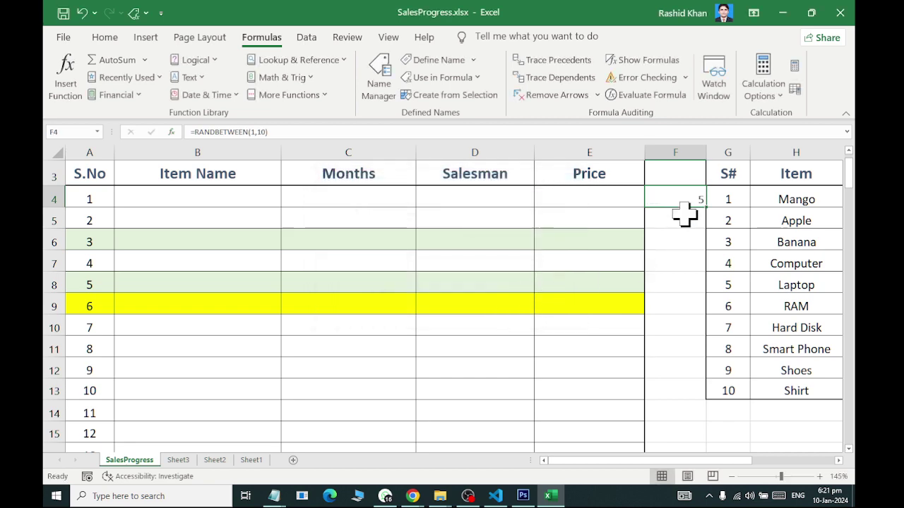
# Step: Copy the random formula down column F to row 142, then delete those values
pyautogui.moveTo(708, 206); pyautogui.dragTo(684, 497)
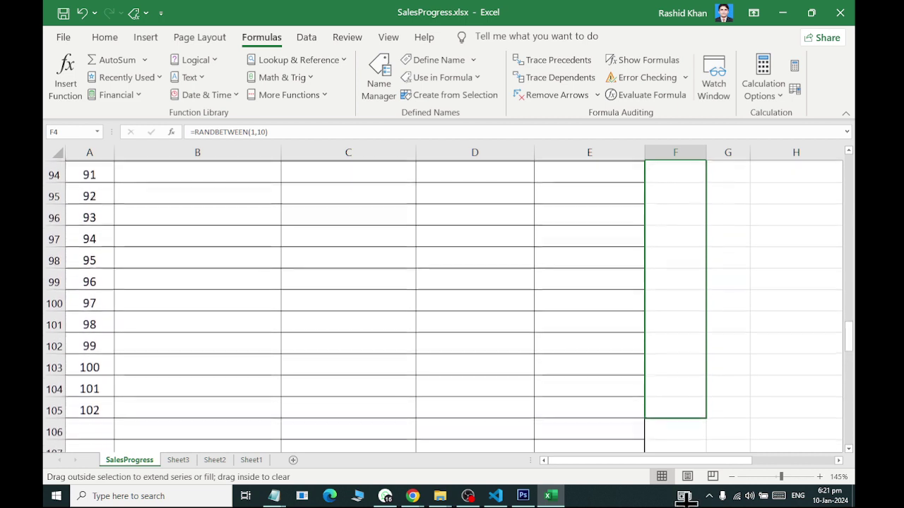
pyautogui.moveTo(687, 498); pyautogui.dragTo(657, 178)
pyautogui.scroll(2, 666, 264)
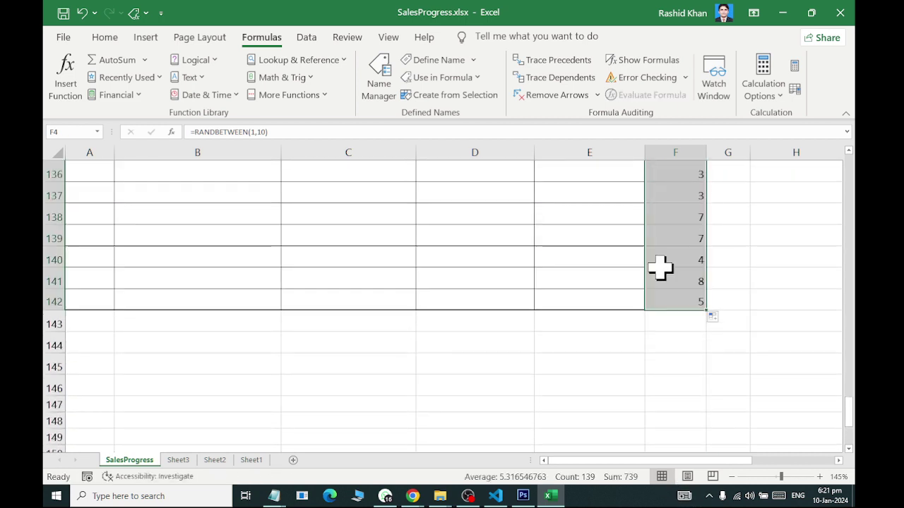
pyautogui.scroll(8, 676, 307)
pyautogui.scroll(5, 675, 307)
pyautogui.scroll(7, 676, 307)
pyautogui.scroll(10, 676, 306)
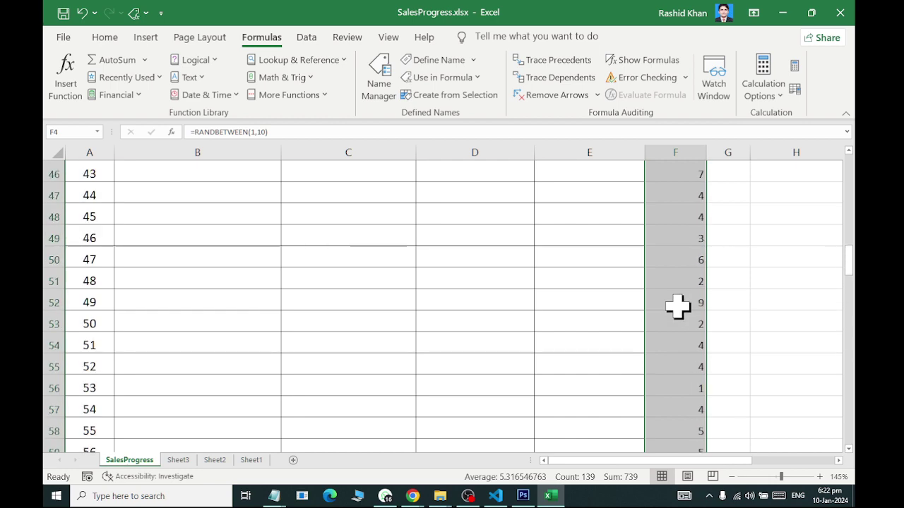
pyautogui.scroll(9, 676, 307)
pyautogui.scroll(5, 676, 307)
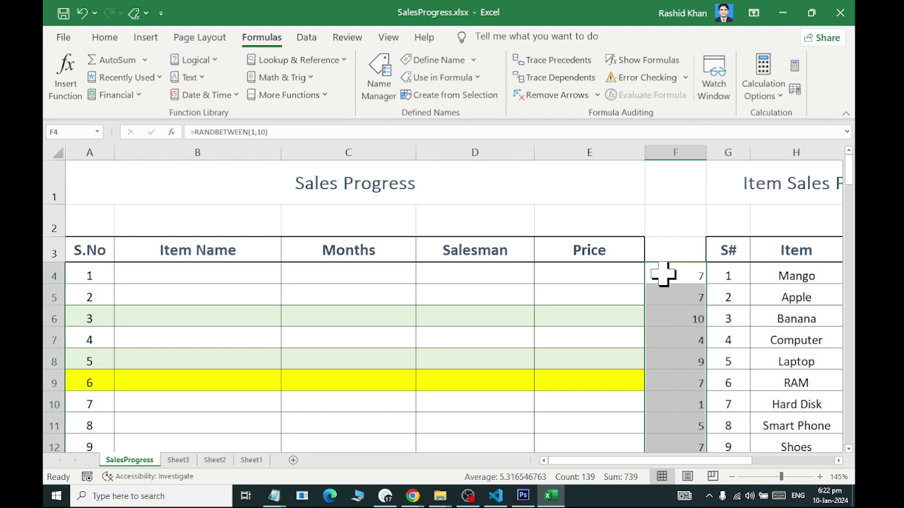
pyautogui.press('Delete')
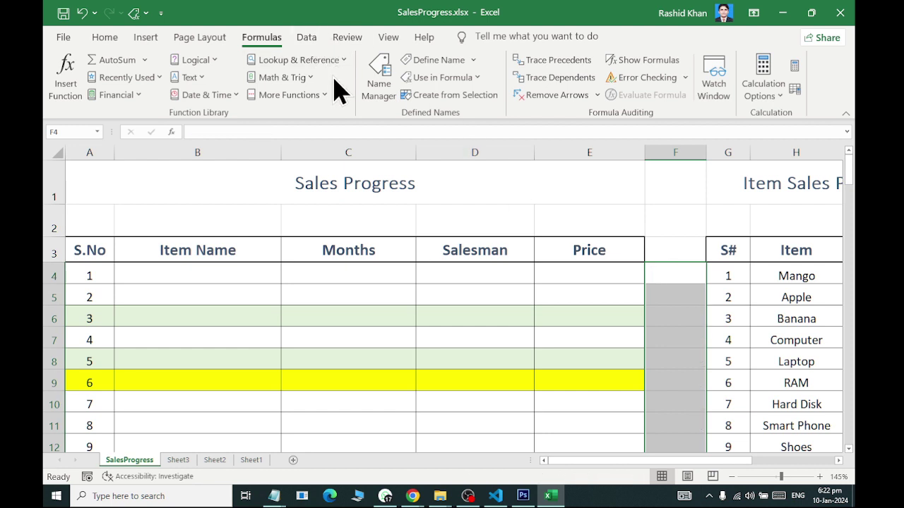
# Step: Enter RANDBETWEEN with Bottom 1 and Top 10 into F4 again
pyautogui.click(300, 78)
pyautogui.moveTo(355, 173)
pyautogui.mouseDown()
pyautogui.moveTo(362, 240)
pyautogui.moveTo(351, 353)
pyautogui.mouseUp()
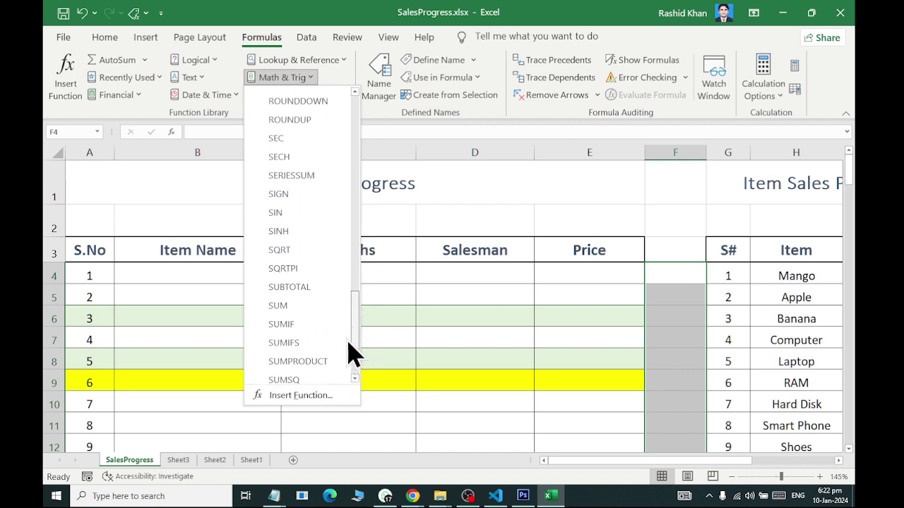
pyautogui.moveTo(351, 353); pyautogui.dragTo(353, 332)
pyautogui.click(323, 175)
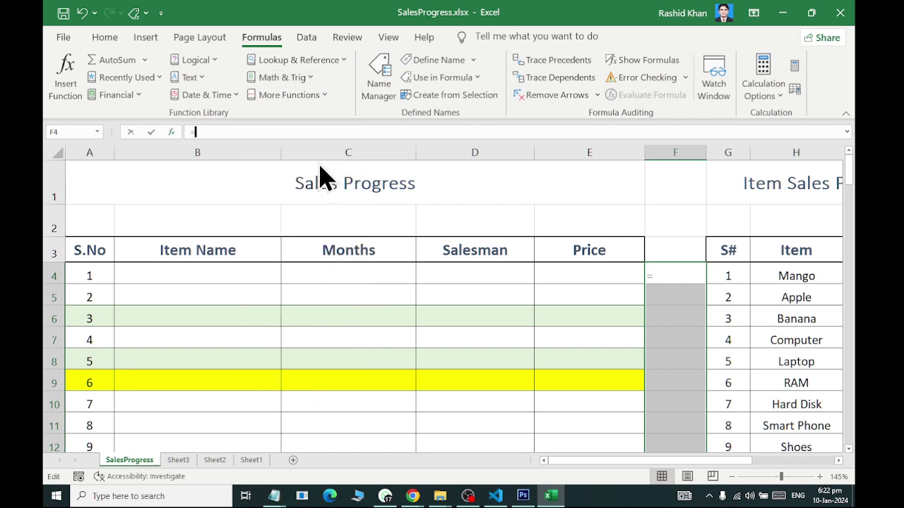
pyautogui.write('1')
pyautogui.click(386, 221)
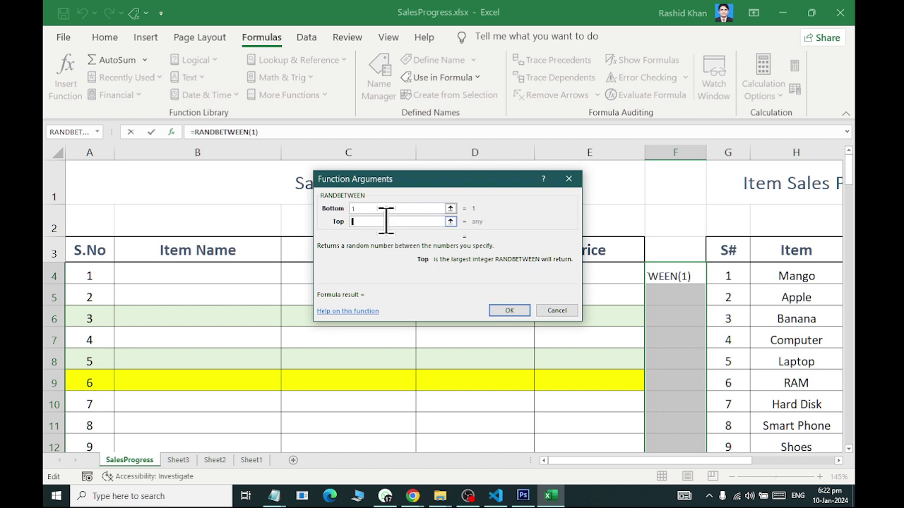
pyautogui.write('10')
pyautogui.write(',10')
pyautogui.click(509, 311)
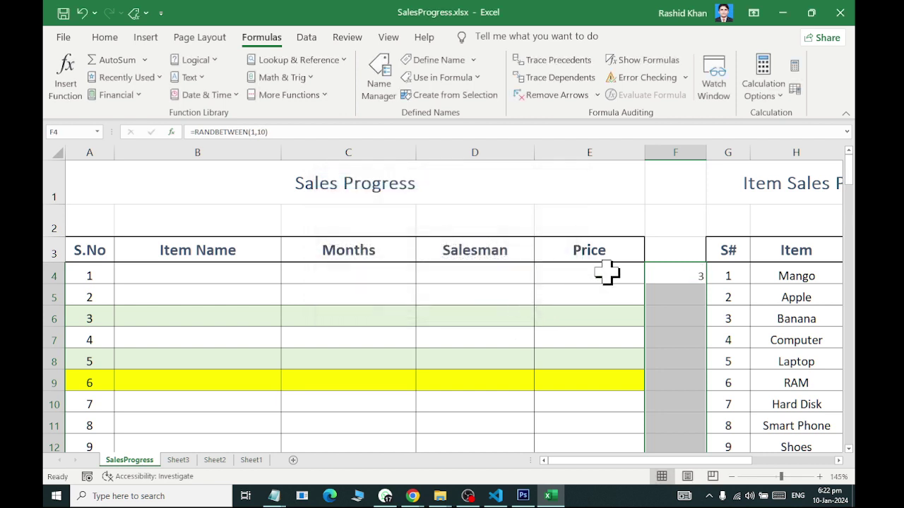
pyautogui.click(689, 275)
# Step: Fill the F4 formula down to row 105 and review the result, reselecting F4
pyautogui.doubleClick(706, 285)
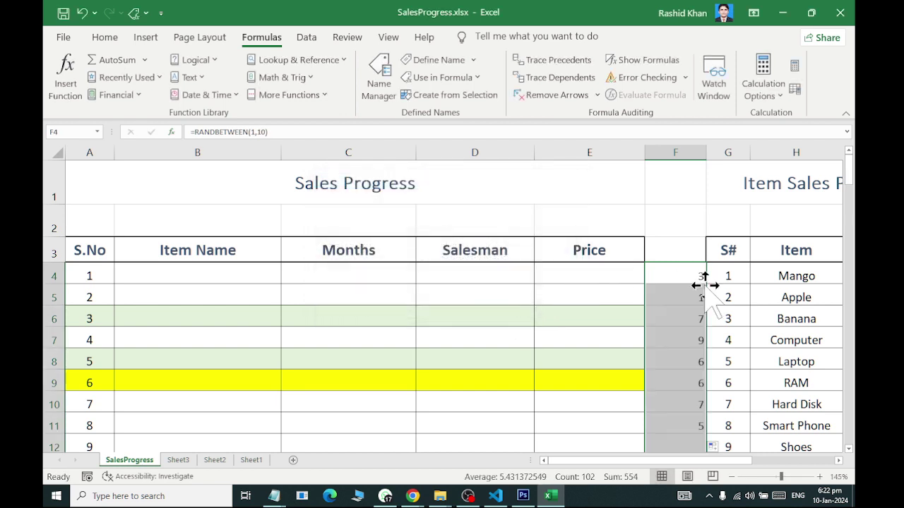
pyautogui.scroll(-2, 746, 296)
pyautogui.scroll(2, 748, 283)
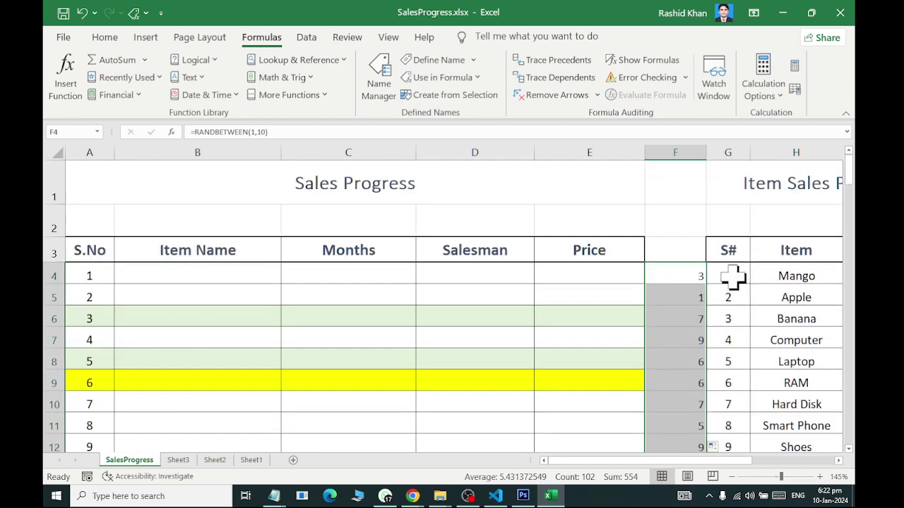
pyautogui.moveTo(737, 277)
pyautogui.mouseDown()
pyautogui.moveTo(785, 451)
pyautogui.moveTo(762, 325)
pyautogui.mouseUp()
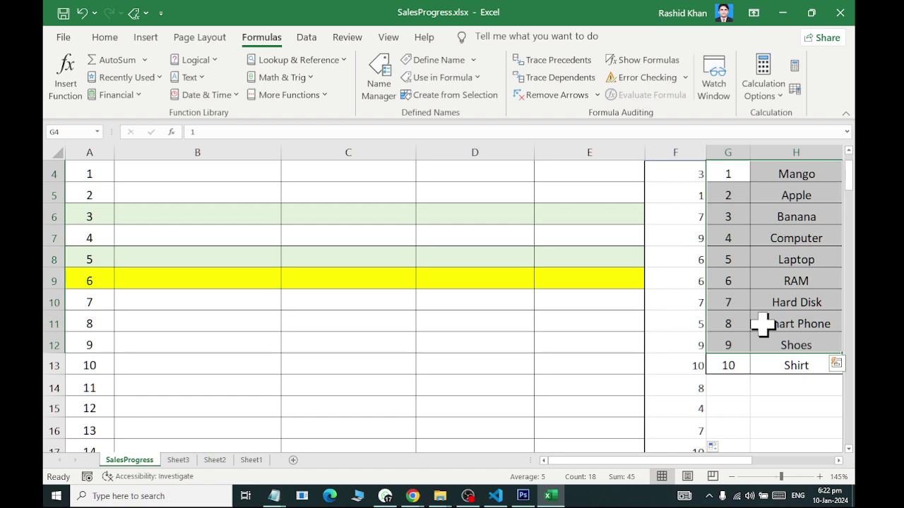
pyautogui.scroll(-6, 670, 244)
pyautogui.scroll(-8, 675, 233)
pyautogui.scroll(-7, 685, 232)
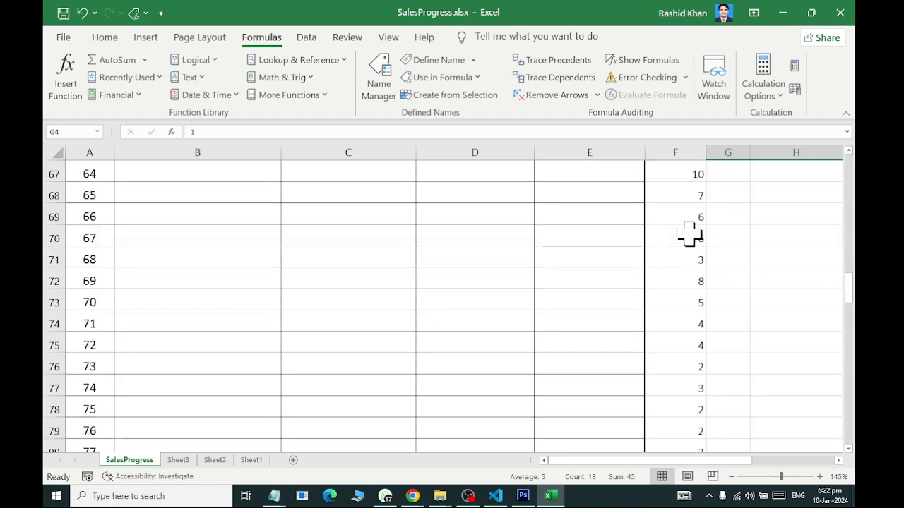
pyautogui.scroll(-7, 688, 235)
pyautogui.scroll(-8, 691, 238)
pyautogui.scroll(5, 691, 242)
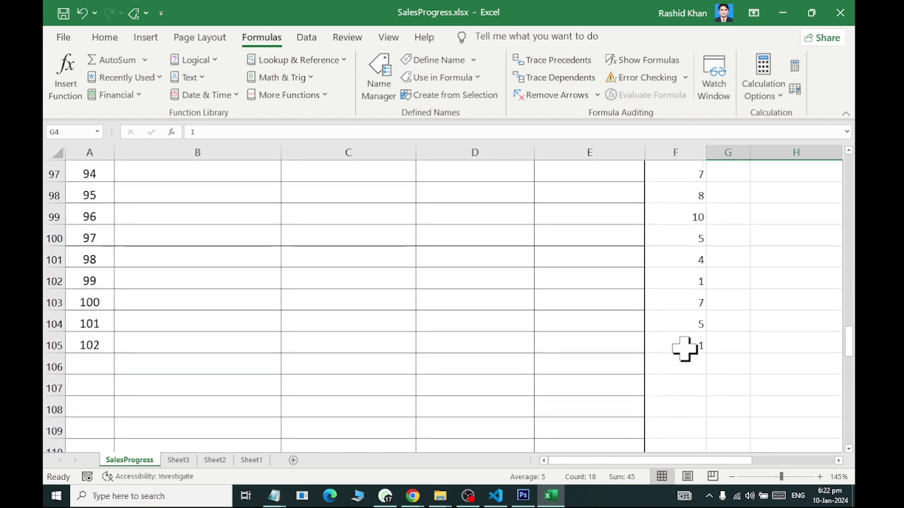
pyautogui.scroll(1, 535, 292)
pyautogui.scroll(10, 543, 267)
pyautogui.scroll(11, 544, 262)
pyautogui.scroll(10, 548, 261)
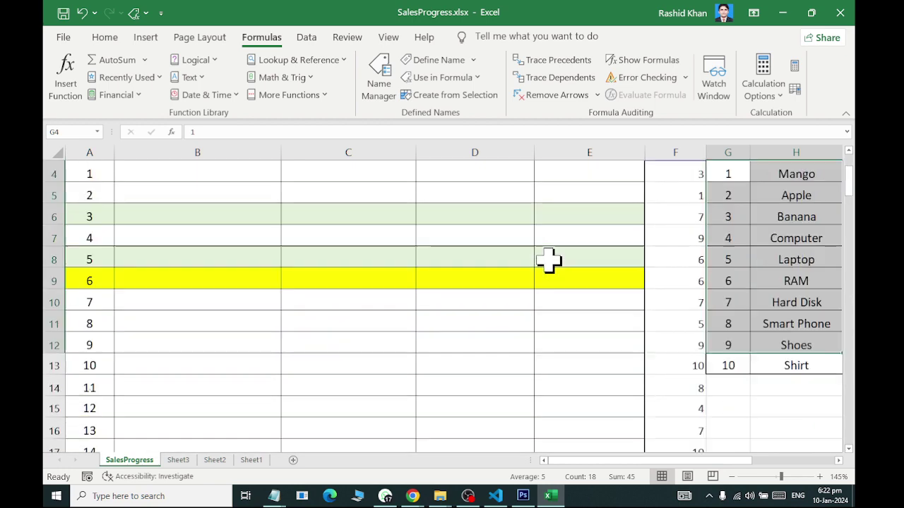
pyautogui.scroll(1, 549, 260)
pyautogui.click(684, 275)
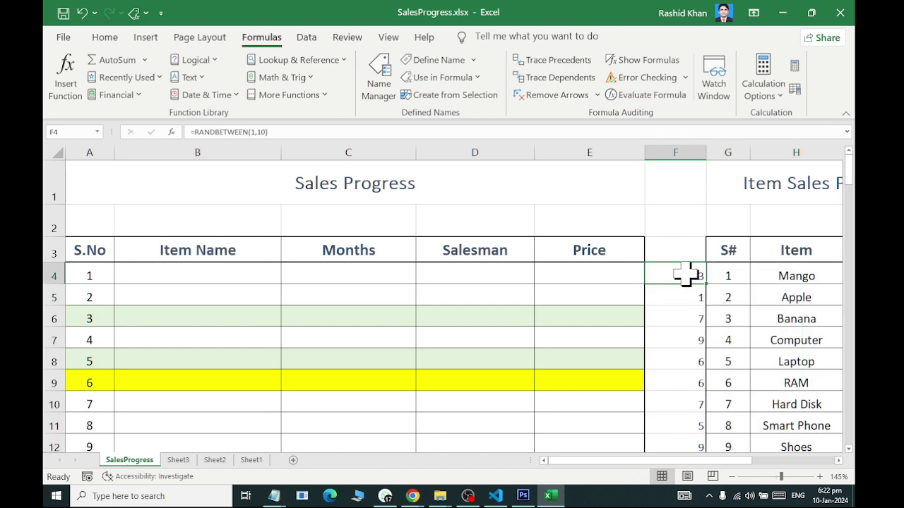
pyautogui.click(808, 280)
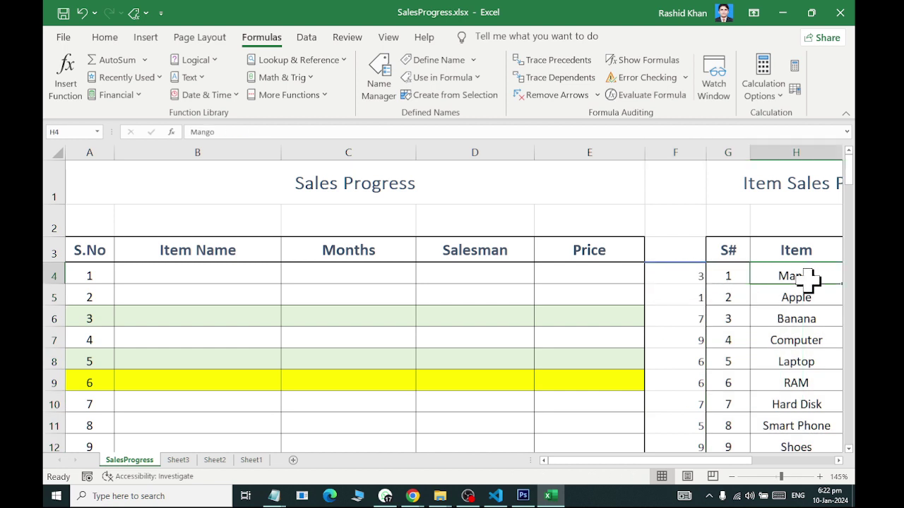
pyautogui.click(226, 280)
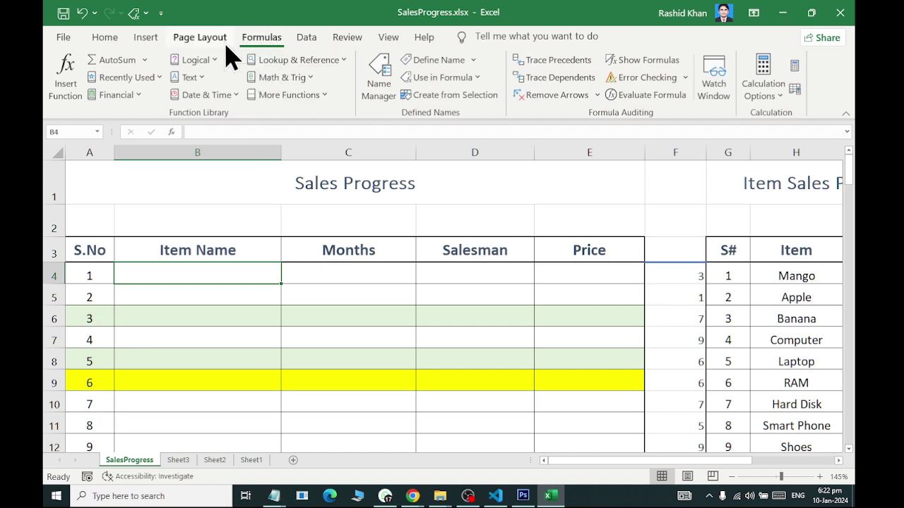
pyautogui.click(266, 59)
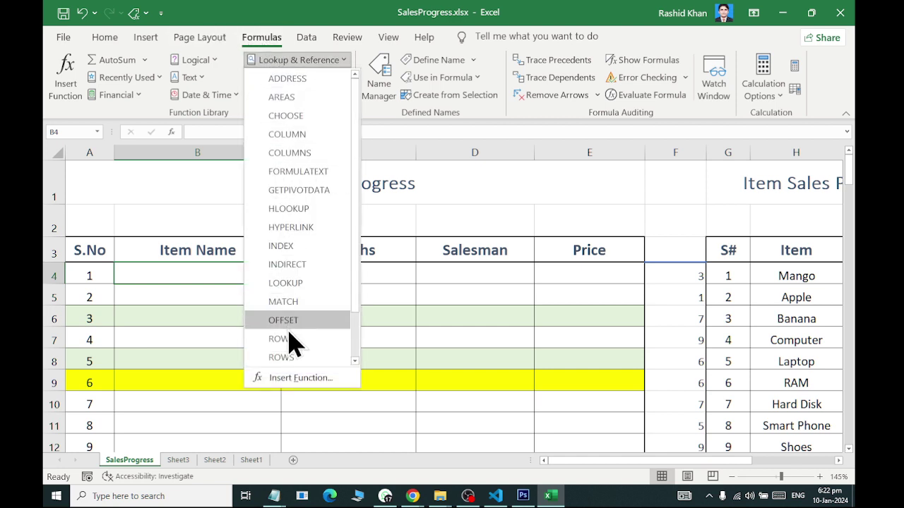
pyautogui.scroll(-1, 296, 343)
pyautogui.click(300, 358)
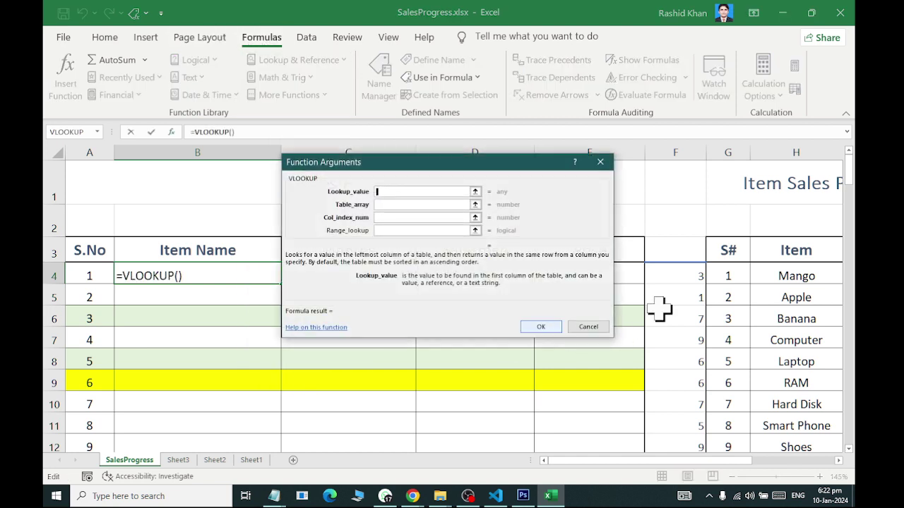
pyautogui.click(666, 271)
pyautogui.click(399, 204)
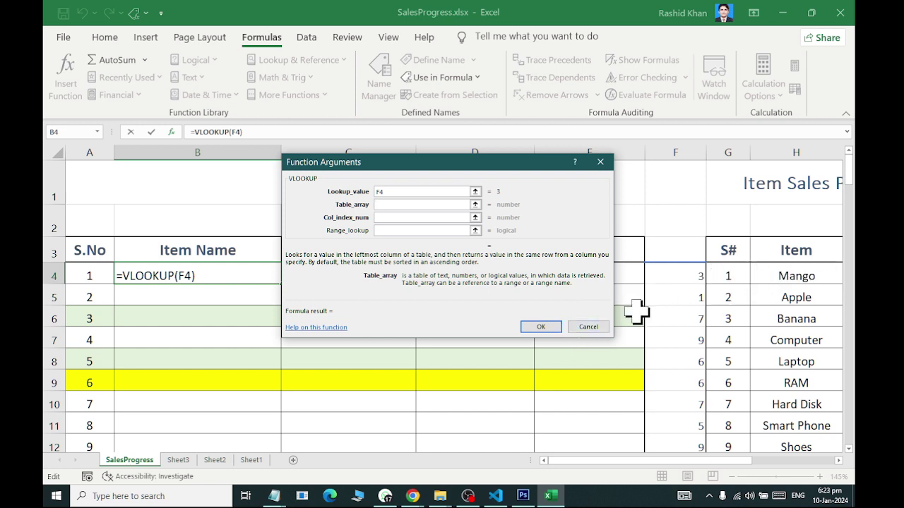
pyautogui.click(590, 327)
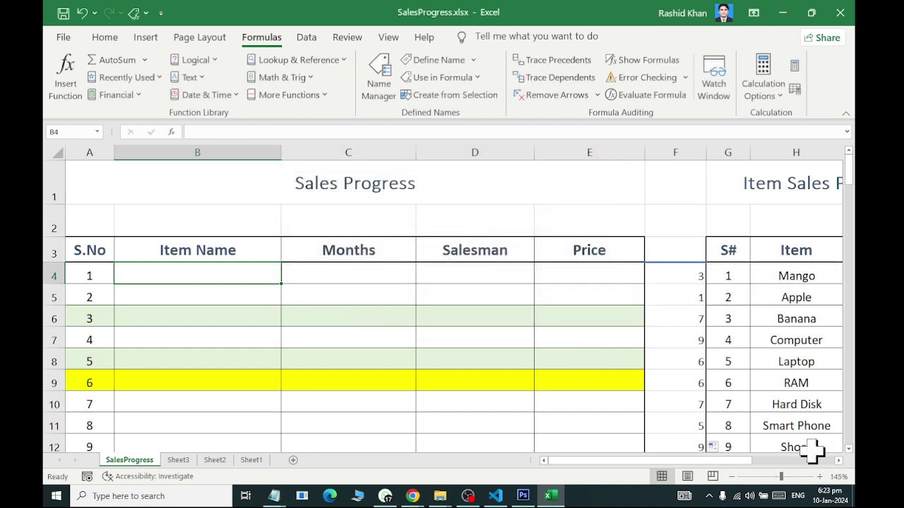
pyautogui.moveTo(744, 460); pyautogui.dragTo(814, 469)
pyautogui.scroll(-1, 702, 419)
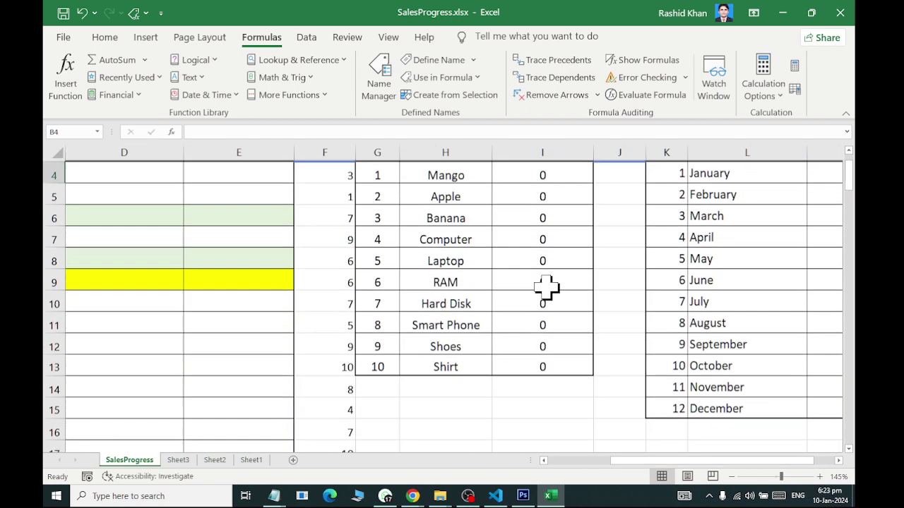
pyautogui.rightClick(404, 222)
pyautogui.click(362, 233)
pyautogui.scroll(1, 360, 212)
# Step: Select the item list G4:H13 and define it as the named range xitem
pyautogui.scroll(1, 359, 212)
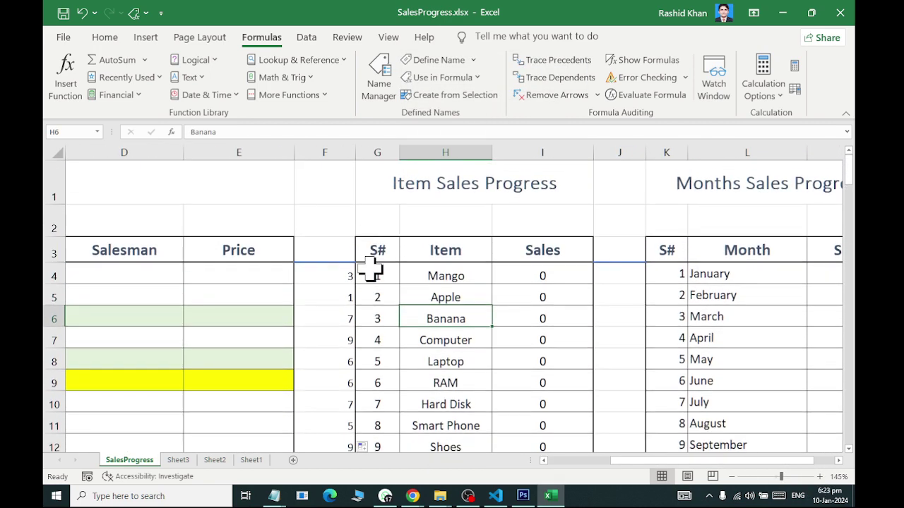
pyautogui.moveTo(370, 272); pyautogui.dragTo(460, 318)
pyautogui.scroll(-1, 460, 317)
pyautogui.scroll(2, 460, 311)
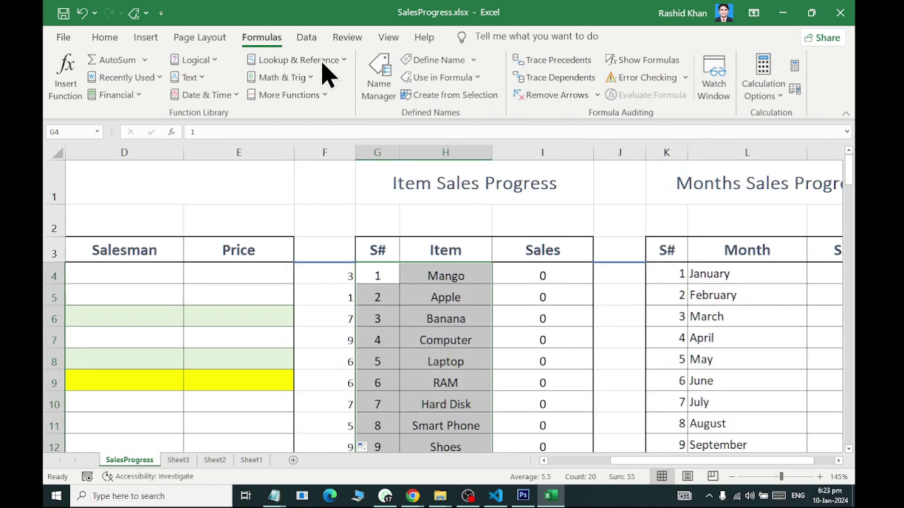
pyautogui.click(408, 60)
pyautogui.write('xitem')
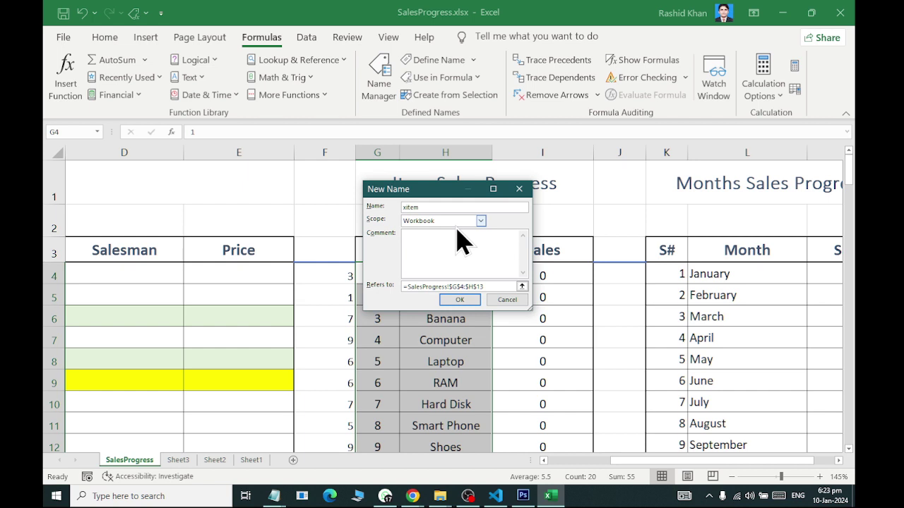
pyautogui.press('Return')
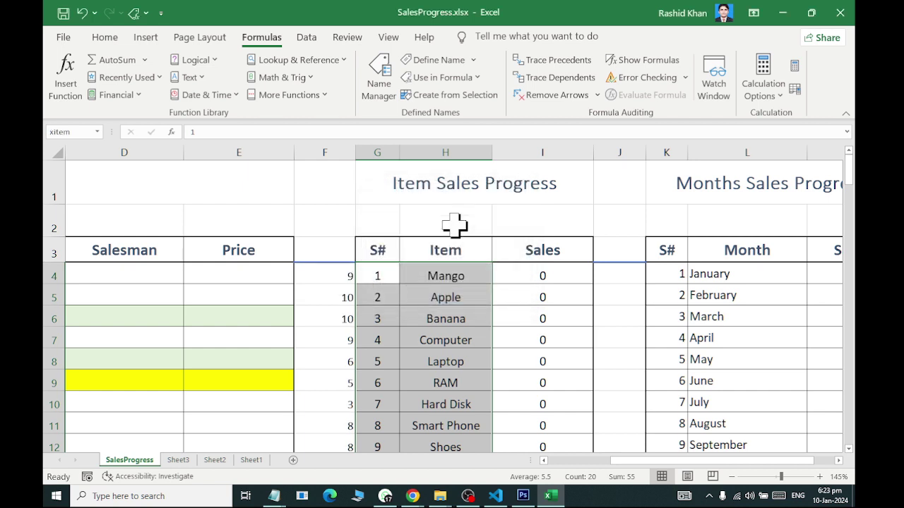
# Step: Start a VLOOKUP formula in B4 from the Lookup & Reference functions
pyautogui.moveTo(180, 322); pyautogui.dragTo(48, 313)
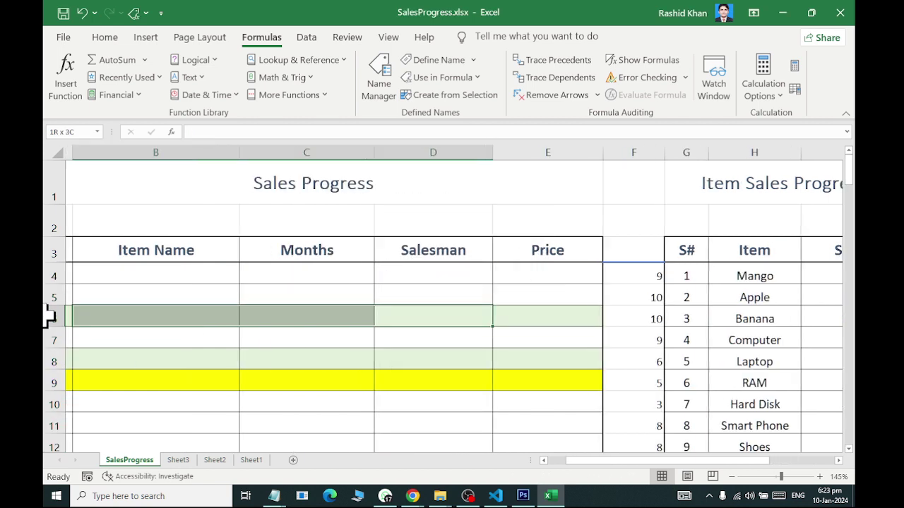
pyautogui.click(162, 278)
pyautogui.click(286, 79)
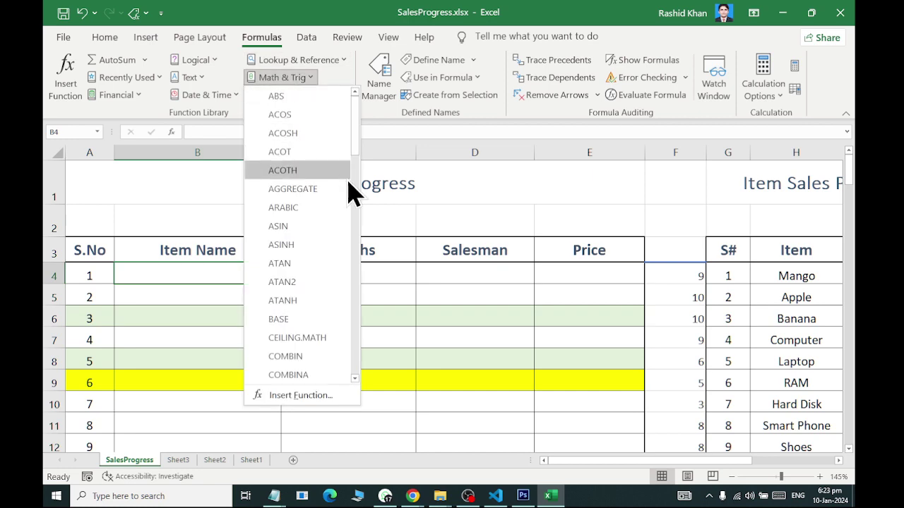
pyautogui.click(259, 71)
pyautogui.scroll(-1, 296, 247)
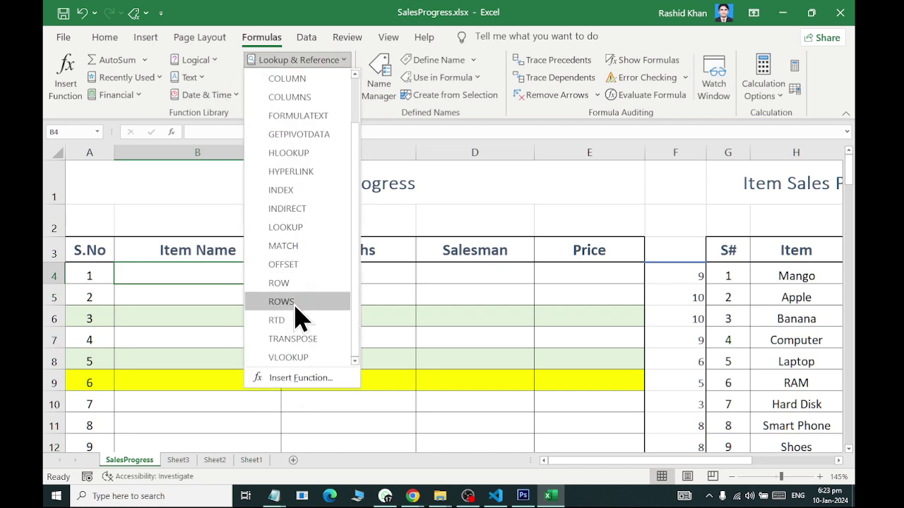
pyautogui.click(311, 356)
pyautogui.moveTo(382, 162); pyautogui.dragTo(271, 317)
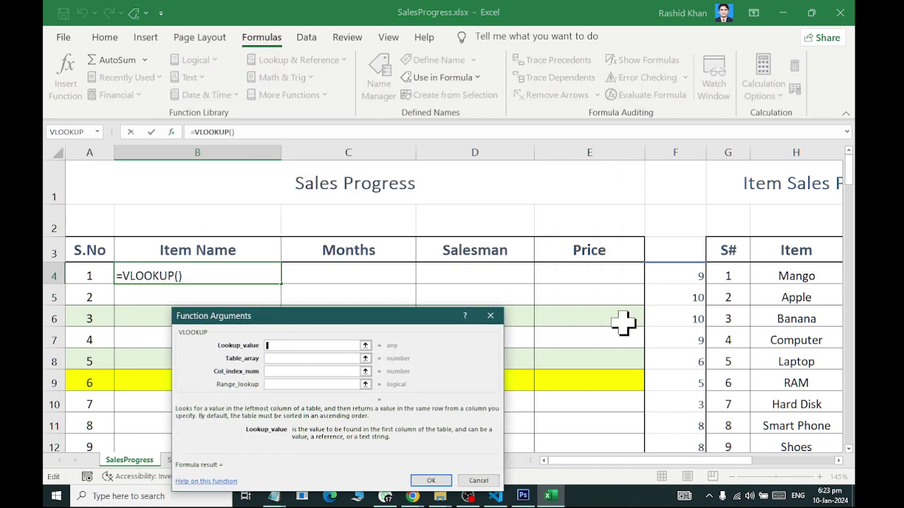
# Step: Set the VLOOKUP arguments to F4, xitem, column 2 and exact match 0
pyautogui.click(669, 277)
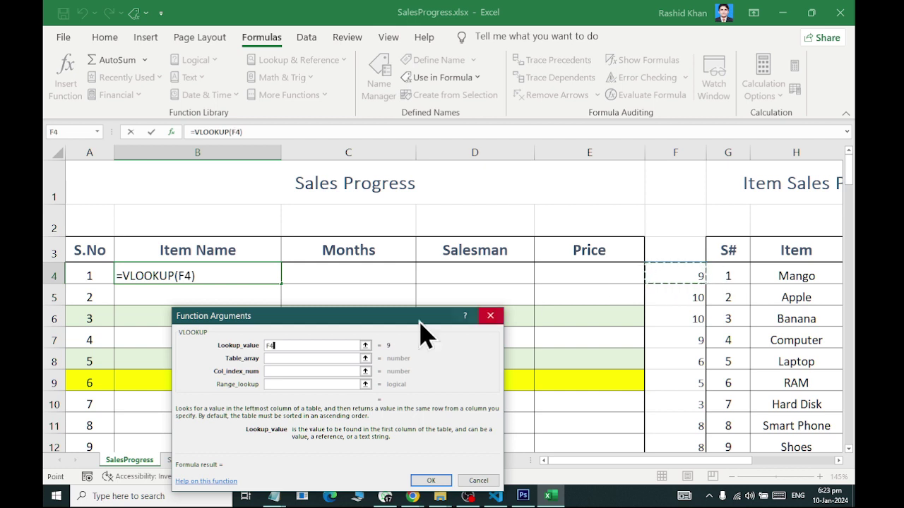
pyautogui.click(312, 359)
pyautogui.click(441, 77)
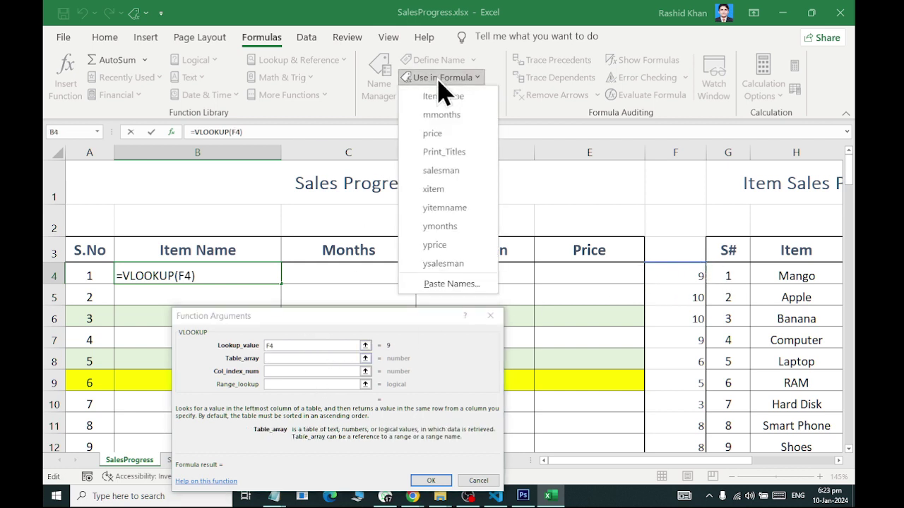
pyautogui.click(466, 191)
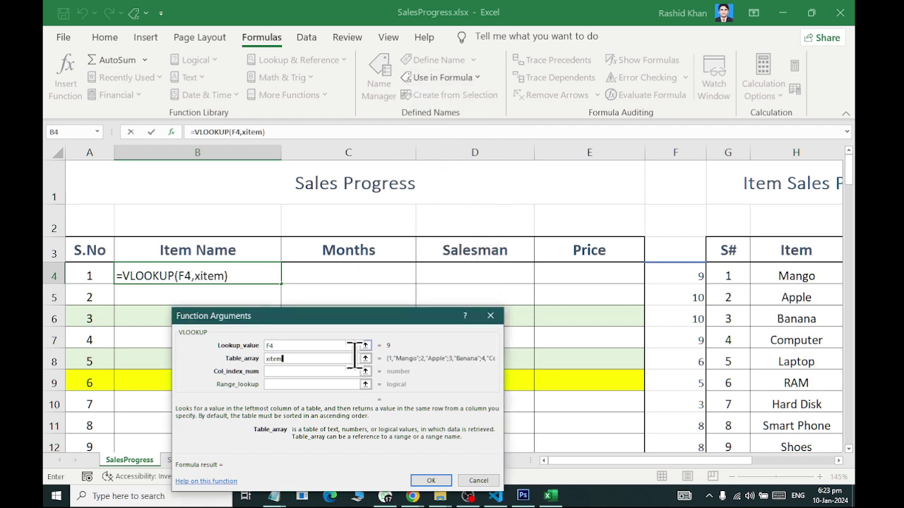
pyautogui.click(315, 371)
pyautogui.write('2')
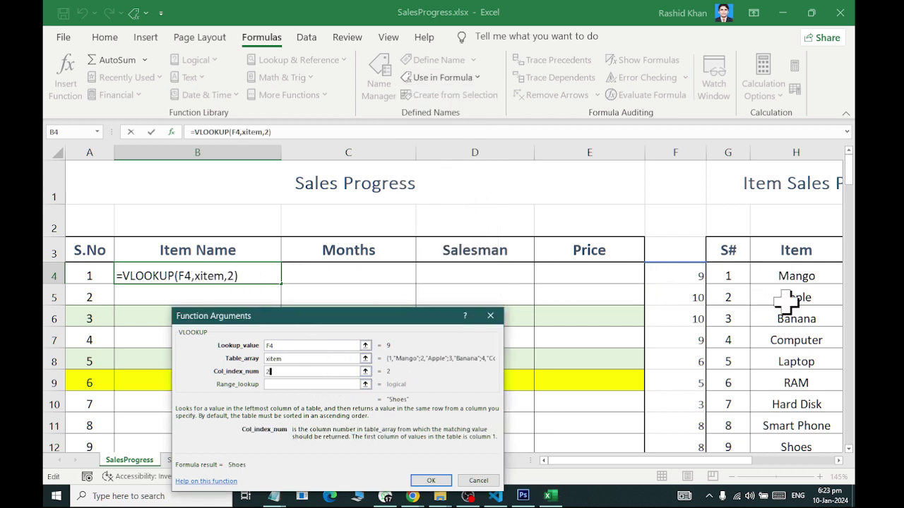
pyautogui.click(286, 385)
pyautogui.write('0')
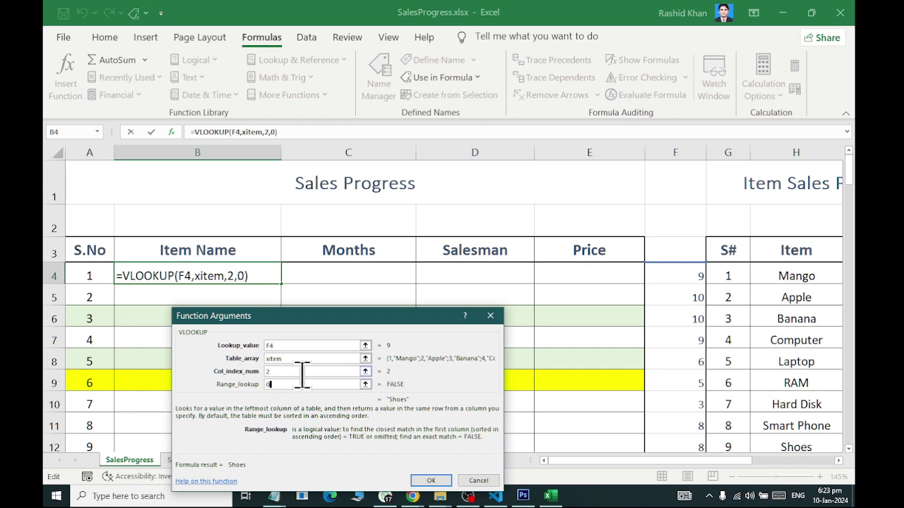
pyautogui.press('Return')
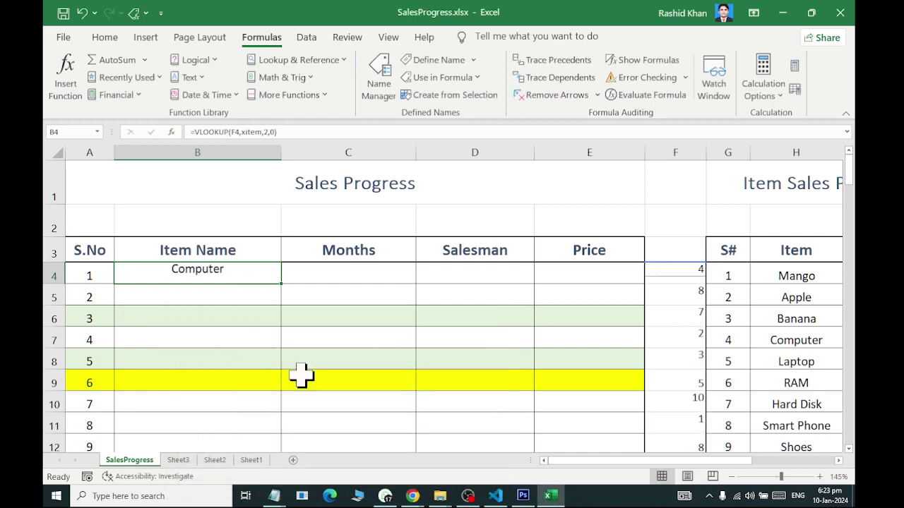
# Step: Check that F4's random number 4 corresponds to Computer in the item list
pyautogui.click(682, 272)
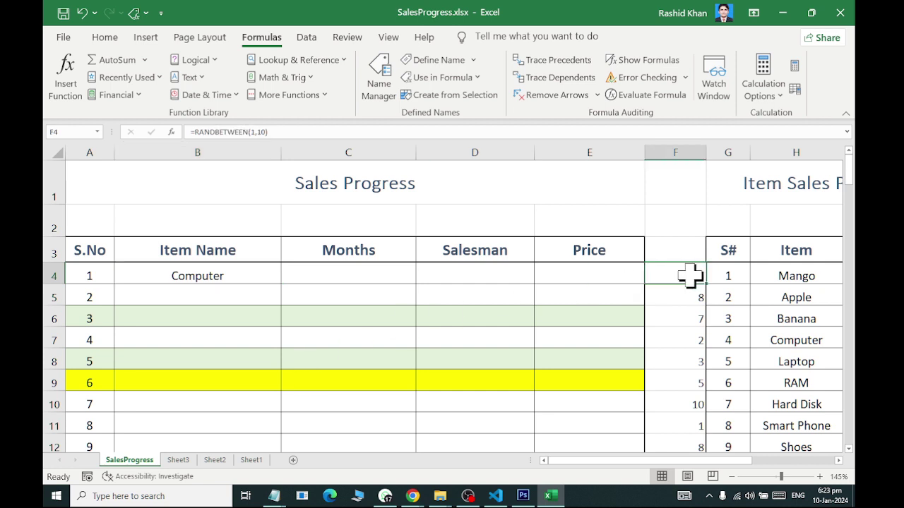
pyautogui.click(793, 340)
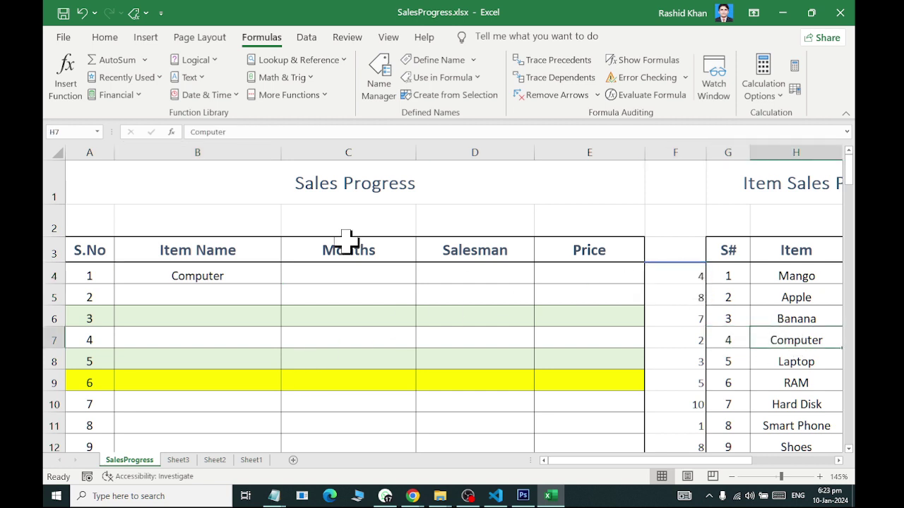
pyautogui.click(226, 277)
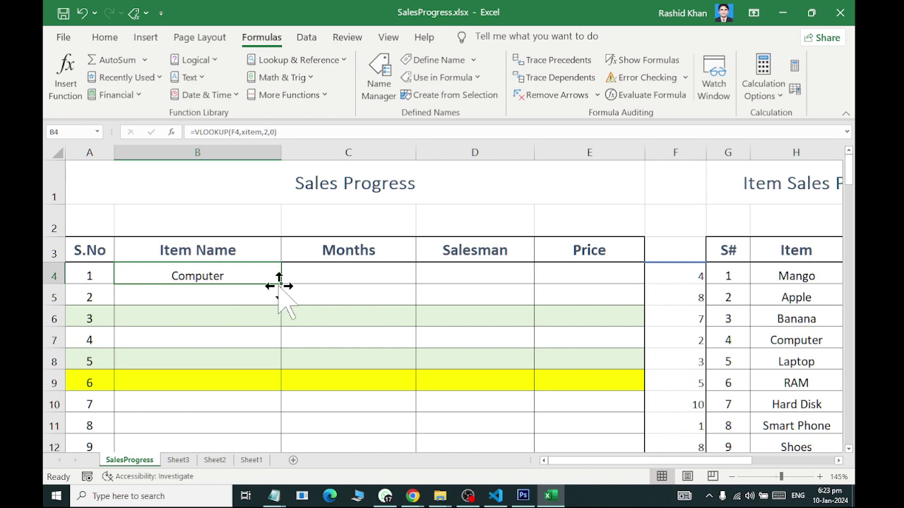
# Step: Copy B4's VLOOKUP down the Item Name column through row 105
pyautogui.doubleClick(283, 283)
pyautogui.scroll(-7, 339, 286)
pyautogui.scroll(-7, 388, 297)
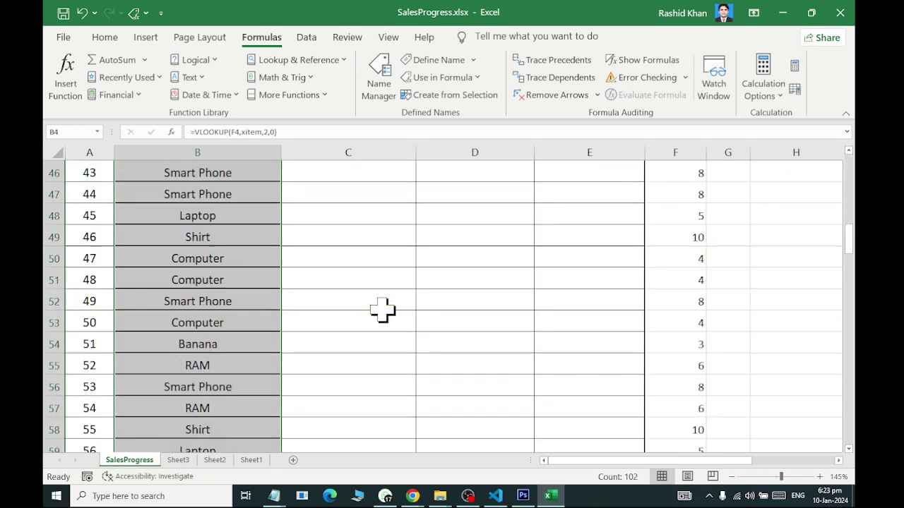
pyautogui.scroll(-6, 385, 310)
pyautogui.scroll(-7, 384, 311)
pyautogui.scroll(-10, 389, 306)
pyautogui.scroll(7, 391, 305)
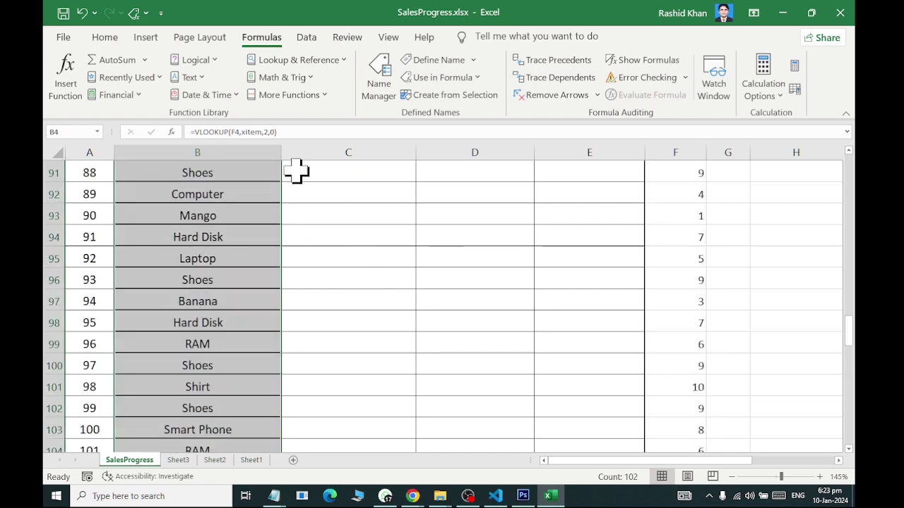
pyautogui.scroll(8, 300, 221)
pyautogui.scroll(15, 299, 222)
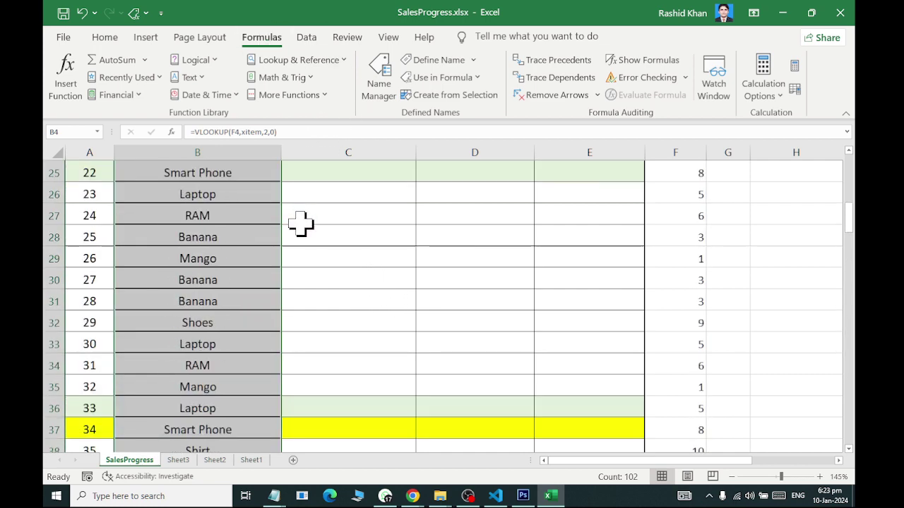
pyautogui.scroll(6, 300, 222)
pyautogui.scroll(1, 309, 224)
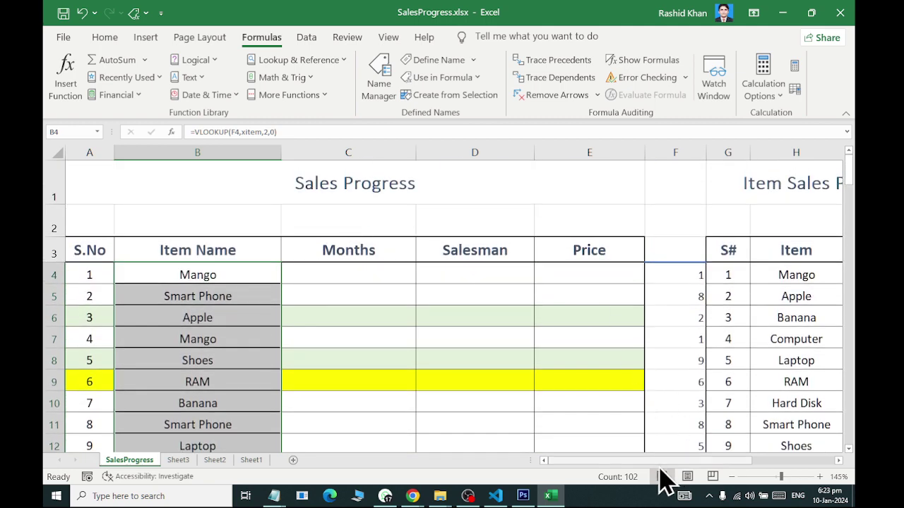
pyautogui.moveTo(671, 461)
pyautogui.mouseDown()
pyautogui.moveTo(734, 487)
pyautogui.moveTo(696, 417)
pyautogui.mouseUp()
pyautogui.moveTo(555, 275)
pyautogui.mouseDown()
pyautogui.moveTo(656, 298)
pyautogui.moveTo(656, 397)
pyautogui.mouseUp()
pyautogui.scroll(1, 427, 243)
pyautogui.scroll(1, 428, 243)
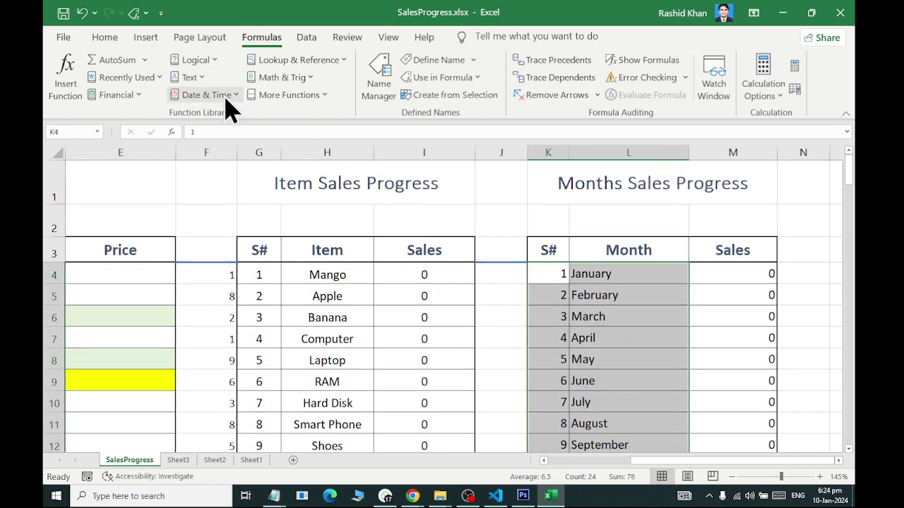
pyautogui.click(416, 60)
pyautogui.write('xmonth')
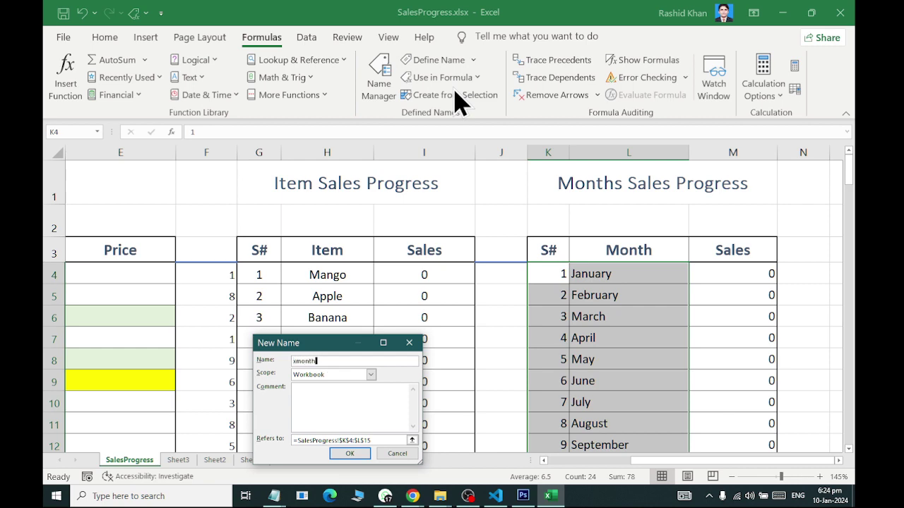
pyautogui.write('s')
pyautogui.press('Return')
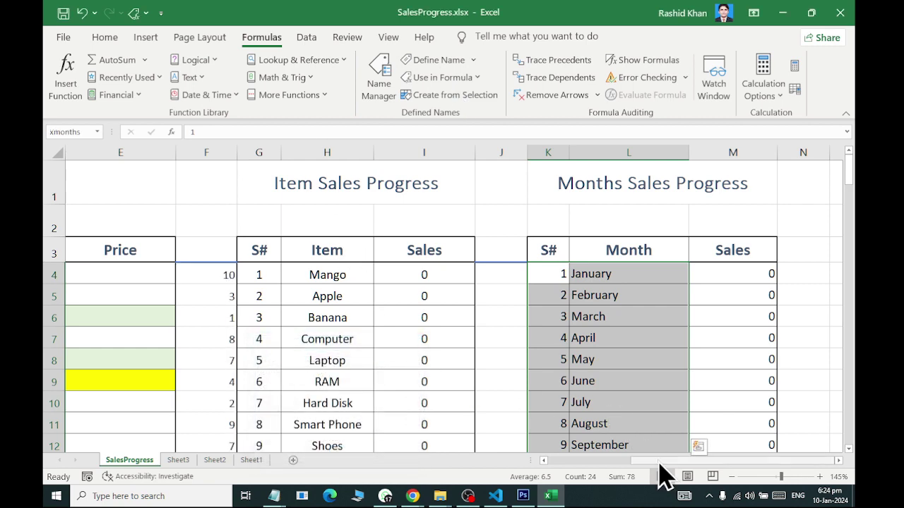
pyautogui.moveTo(659, 461); pyautogui.dragTo(639, 461)
pyautogui.click(335, 275)
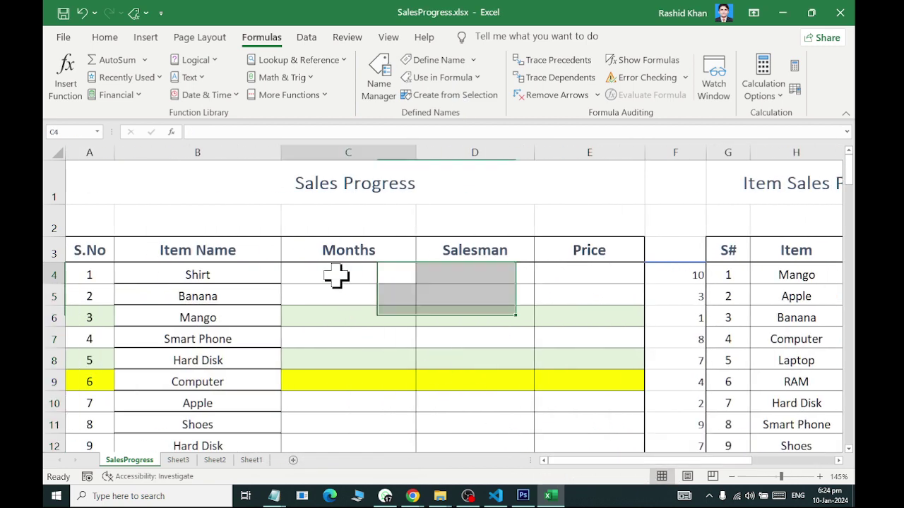
pyautogui.click(283, 62)
pyautogui.scroll(-2, 313, 258)
pyautogui.click(297, 355)
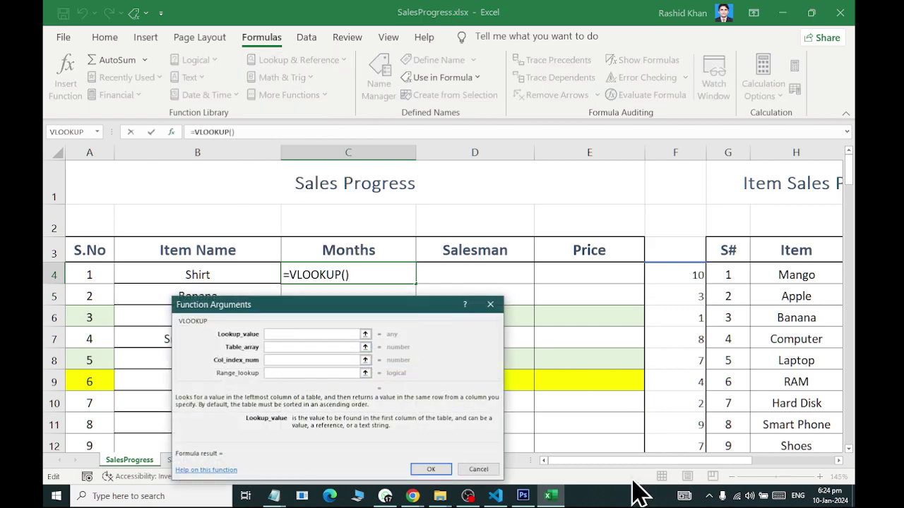
pyautogui.moveTo(661, 463)
pyautogui.mouseDown()
pyautogui.moveTo(736, 466)
pyautogui.moveTo(706, 475)
pyautogui.mouseUp()
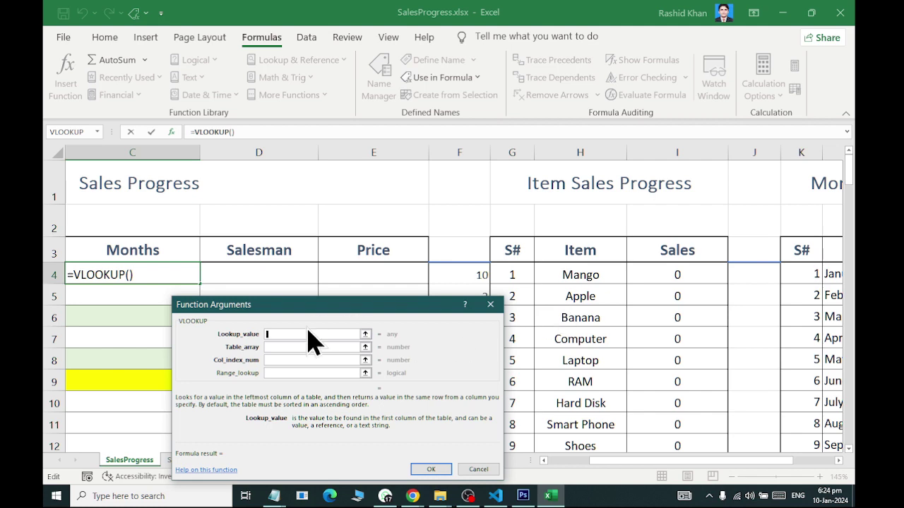
pyautogui.click(459, 274)
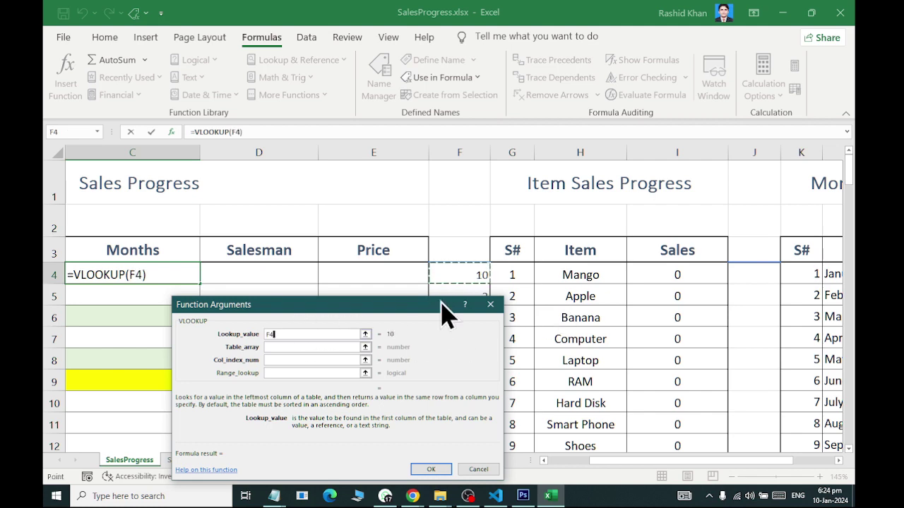
pyautogui.press('Escape')
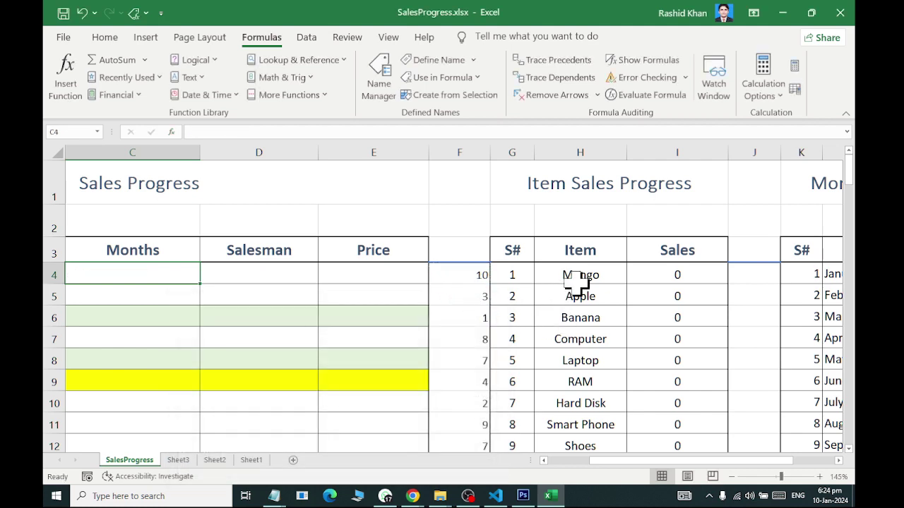
pyautogui.scroll(-1, 579, 282)
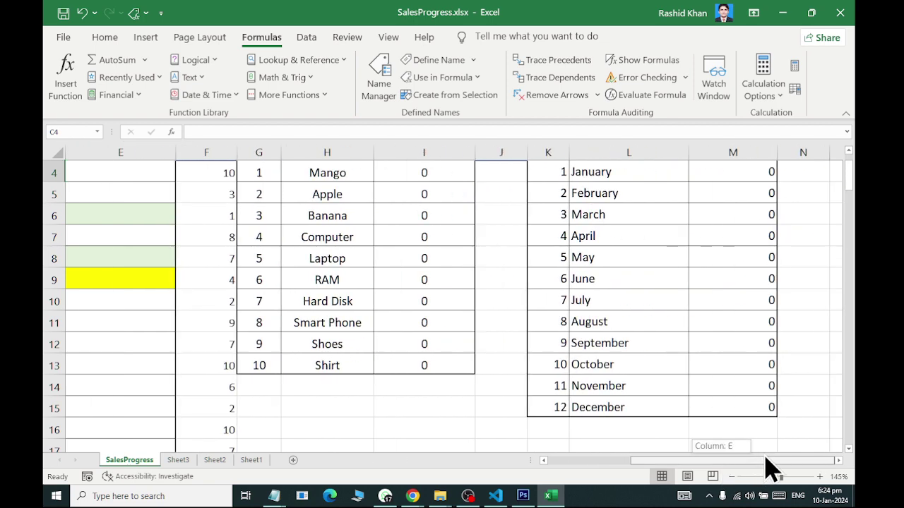
pyautogui.moveTo(735, 465); pyautogui.dragTo(691, 459)
pyautogui.scroll(1, 630, 329)
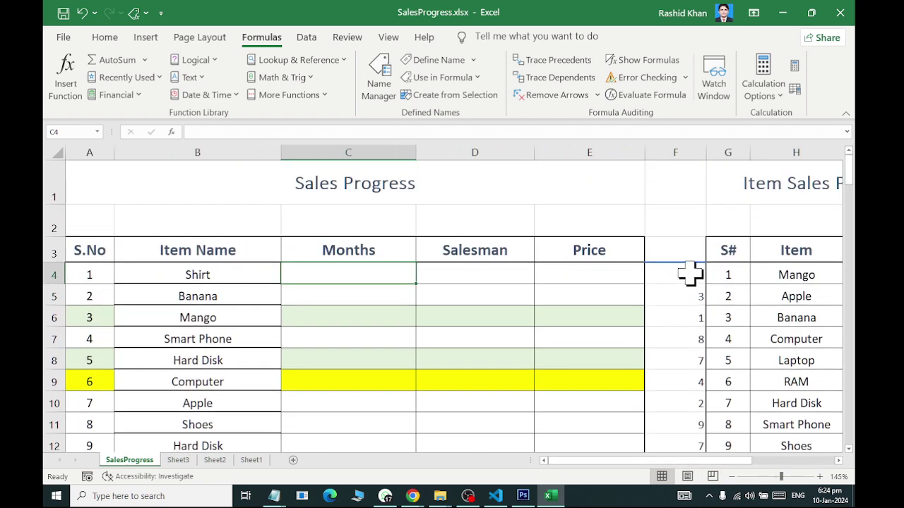
# Step: Change F4's formula to =RANDBETWEEN(1,12)
pyautogui.doubleClick(688, 274)
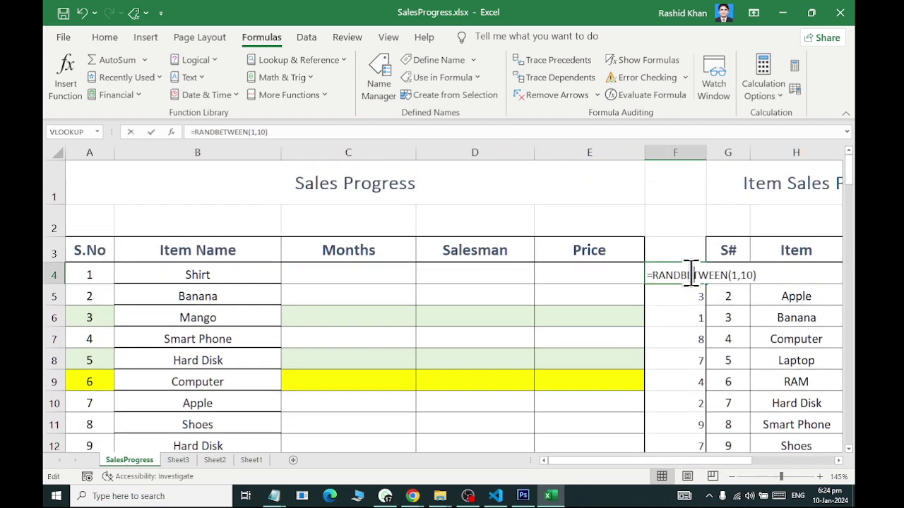
pyautogui.click(752, 275)
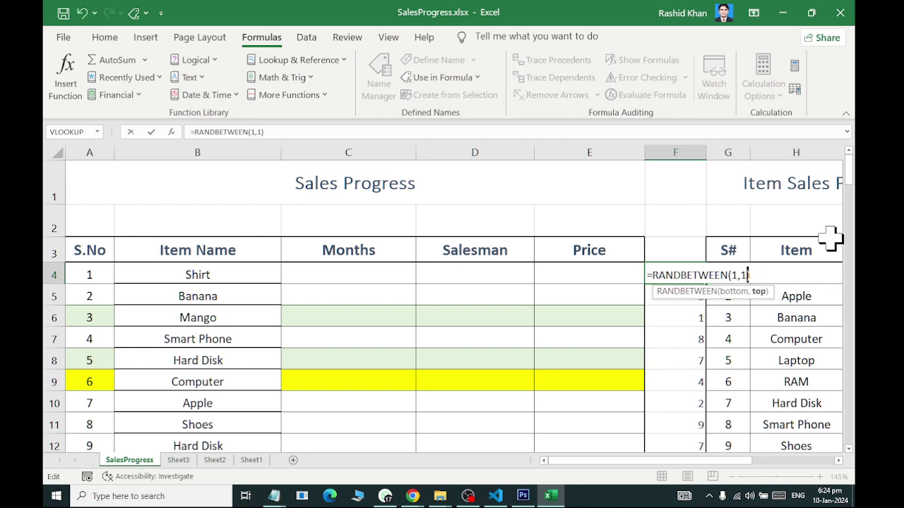
pyautogui.write('2')
pyautogui.write('0')
pyautogui.press('Return')
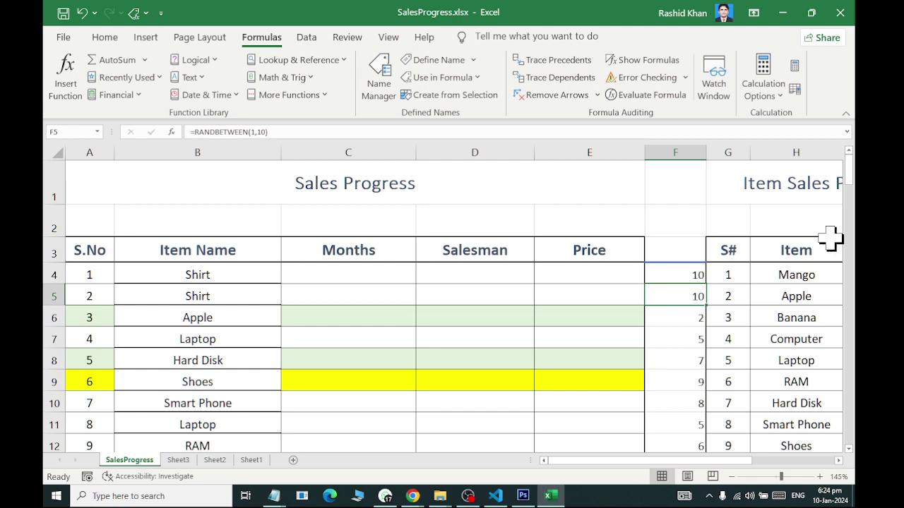
# Step: Fill the F4 formula down column F, then undo that fill
pyautogui.click(685, 279)
pyautogui.doubleClick(704, 284)
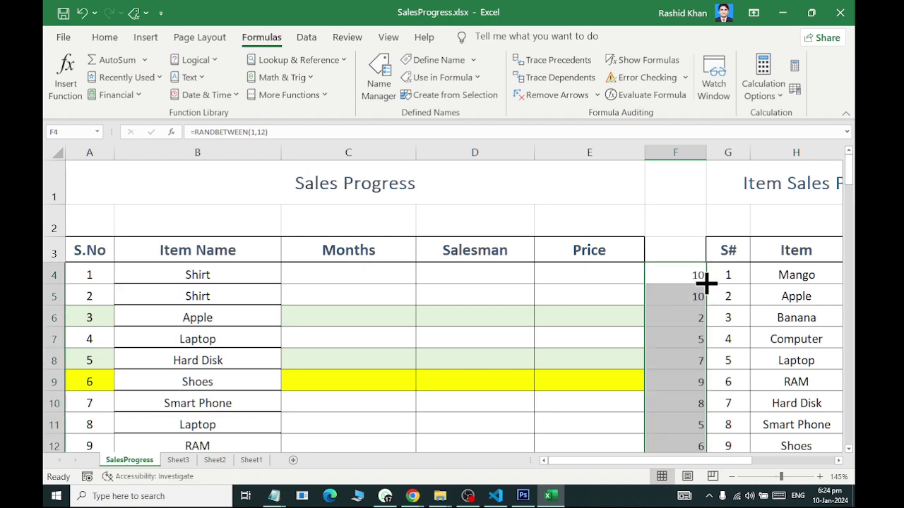
pyautogui.scroll(-9, 697, 276)
pyautogui.scroll(-6, 698, 289)
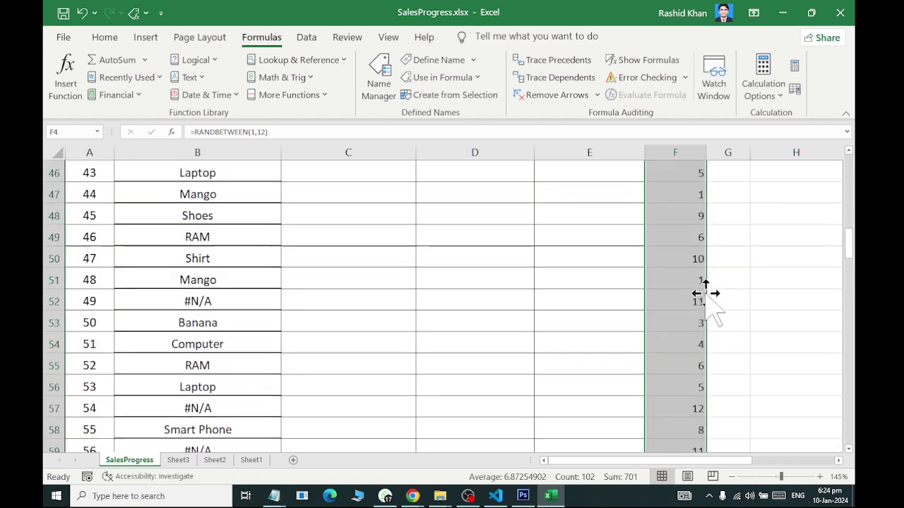
pyautogui.scroll(-4, 700, 300)
pyautogui.scroll(-4, 700, 306)
pyautogui.scroll(9, 700, 306)
pyautogui.scroll(10, 700, 306)
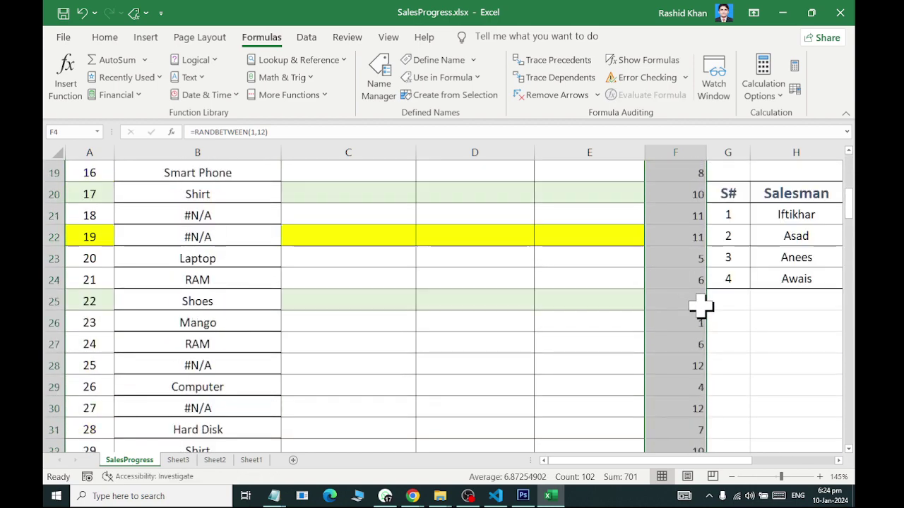
pyautogui.scroll(4, 696, 292)
pyautogui.scroll(1, 694, 278)
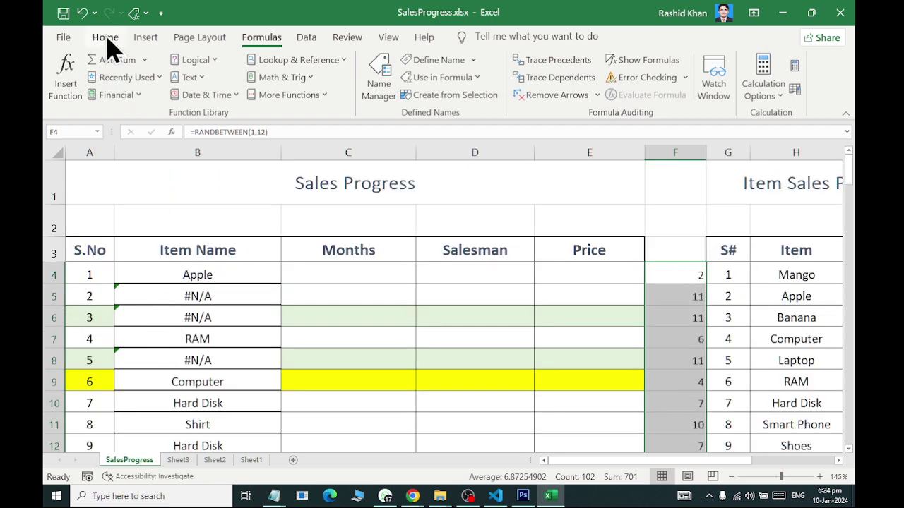
pyautogui.click(82, 14)
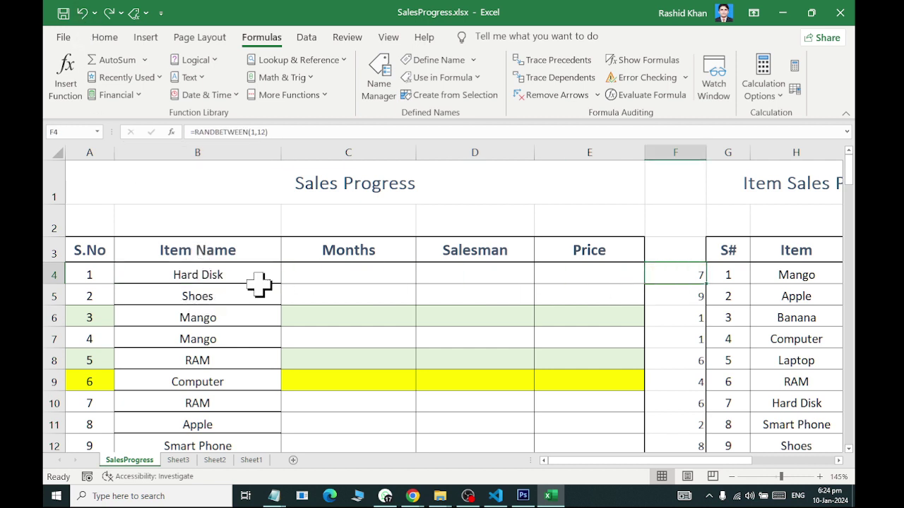
# Step: Copy the item names in B4:B105 and paste them back as values
pyautogui.moveTo(220, 289); pyautogui.dragTo(216, 499)
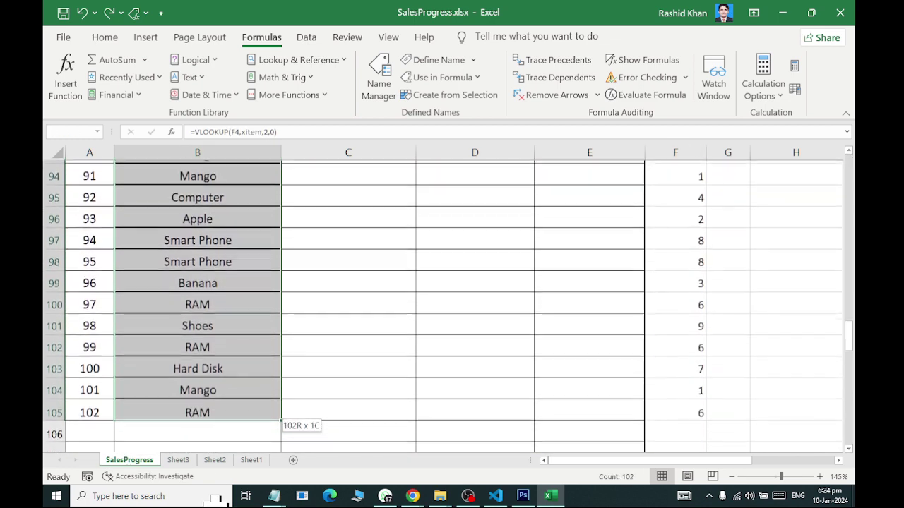
pyautogui.moveTo(216, 499); pyautogui.dragTo(197, 415)
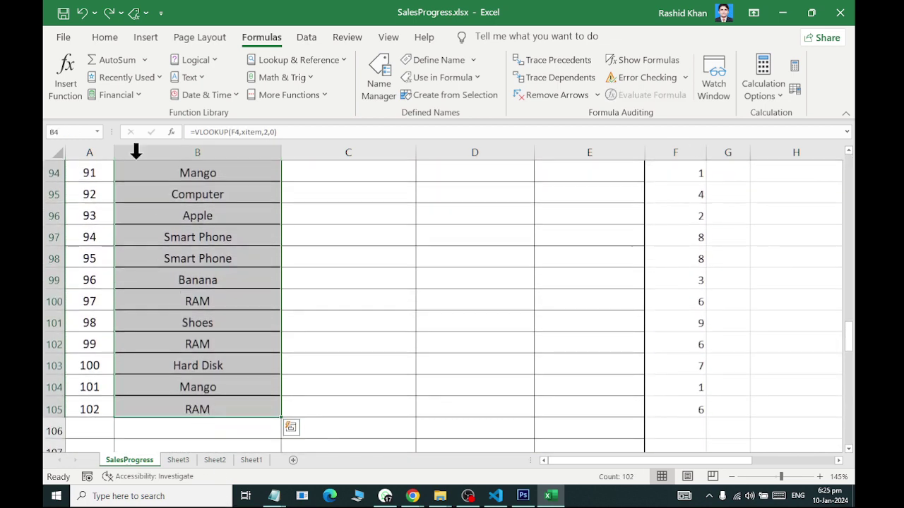
pyautogui.click(109, 38)
pyautogui.click(85, 76)
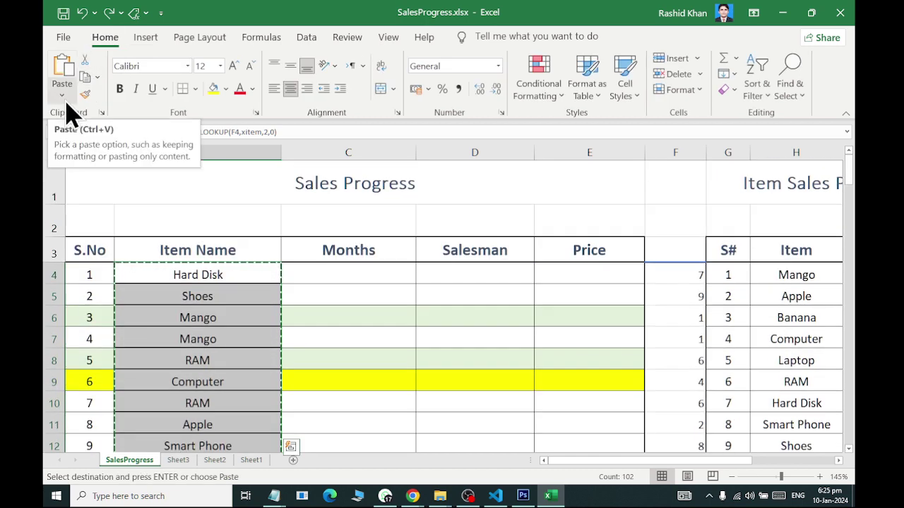
pyautogui.click(63, 97)
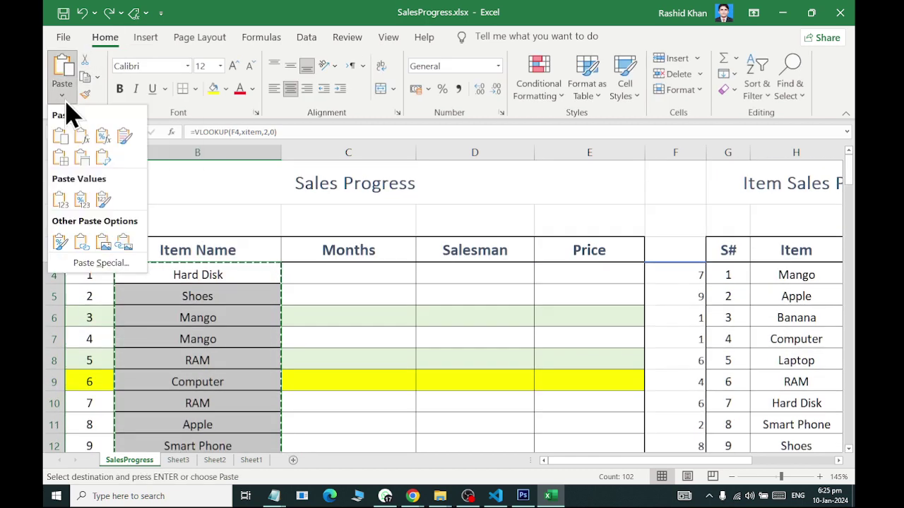
pyautogui.click(66, 200)
# Step: Check that F4 holds =RANDBETWEEN(1,12), leaving the formula unchanged
pyautogui.click(501, 311)
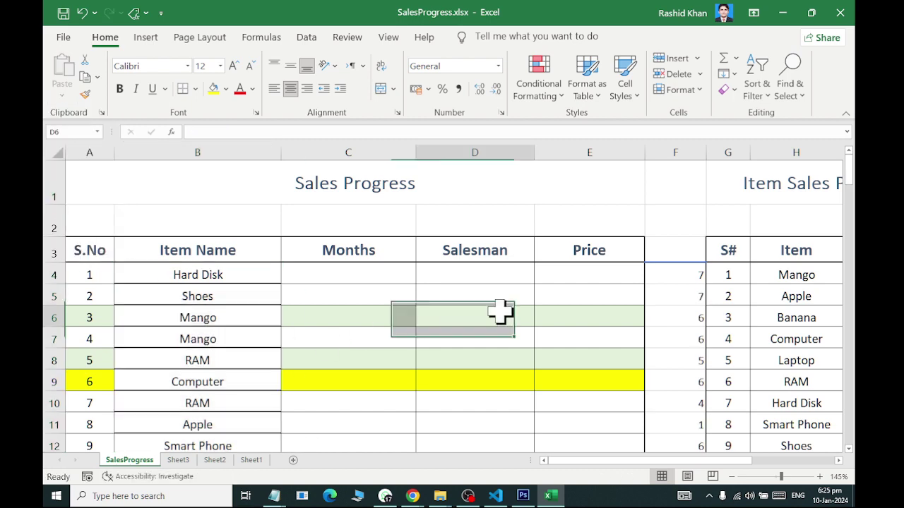
pyautogui.scroll(-8, 212, 274)
pyautogui.scroll(-9, 212, 274)
pyautogui.scroll(-8, 211, 275)
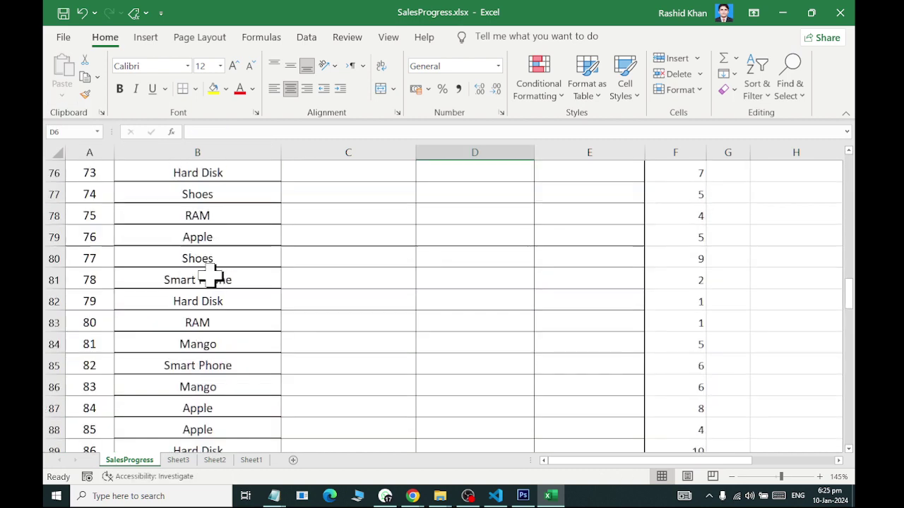
pyautogui.scroll(-1, 211, 275)
pyautogui.scroll(-8, 213, 272)
pyautogui.scroll(12, 215, 269)
pyautogui.scroll(10, 222, 258)
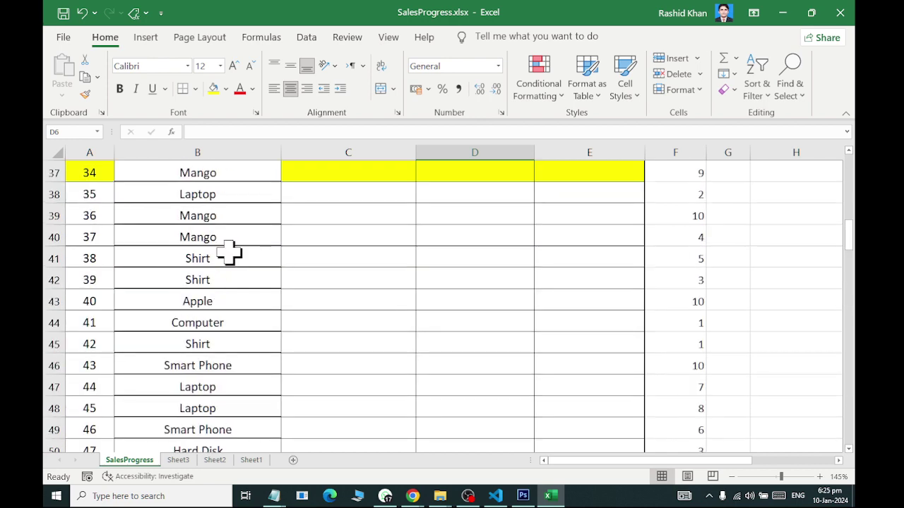
pyautogui.scroll(6, 229, 253)
pyautogui.scroll(3, 696, 189)
pyautogui.scroll(3, 696, 246)
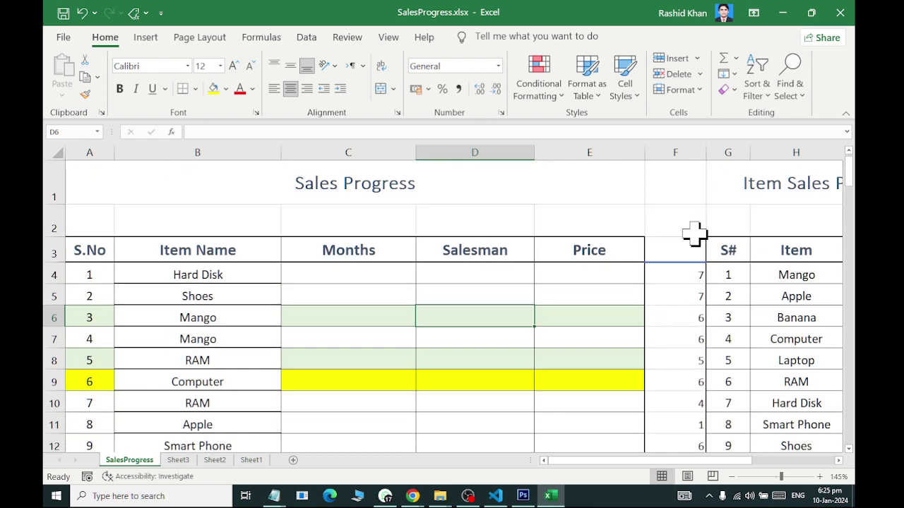
pyautogui.doubleClick(693, 275)
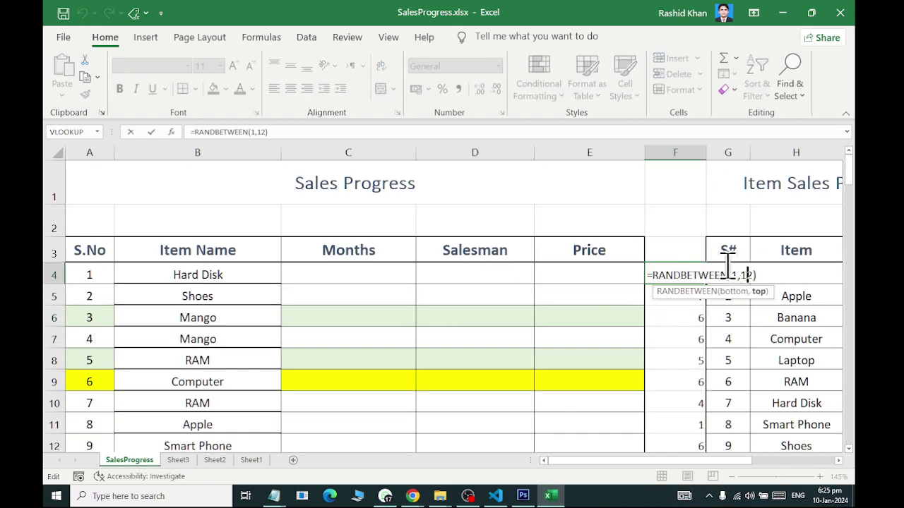
pyautogui.press('Escape')
# Step: Fill the RANDBETWEEN(1,12) formula from F4 down to F105
pyautogui.doubleClick(707, 285)
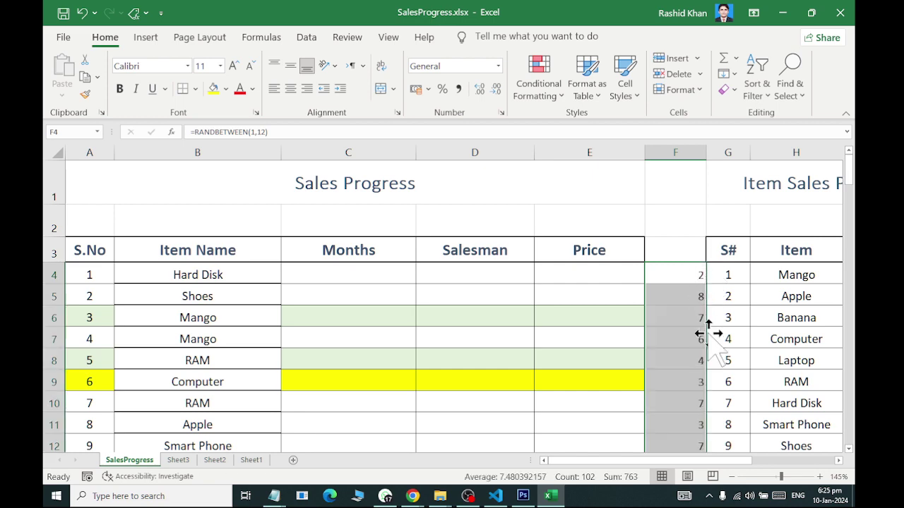
pyautogui.scroll(-8, 704, 329)
pyautogui.scroll(-14, 701, 321)
pyautogui.scroll(-8, 701, 319)
pyautogui.scroll(-7, 692, 317)
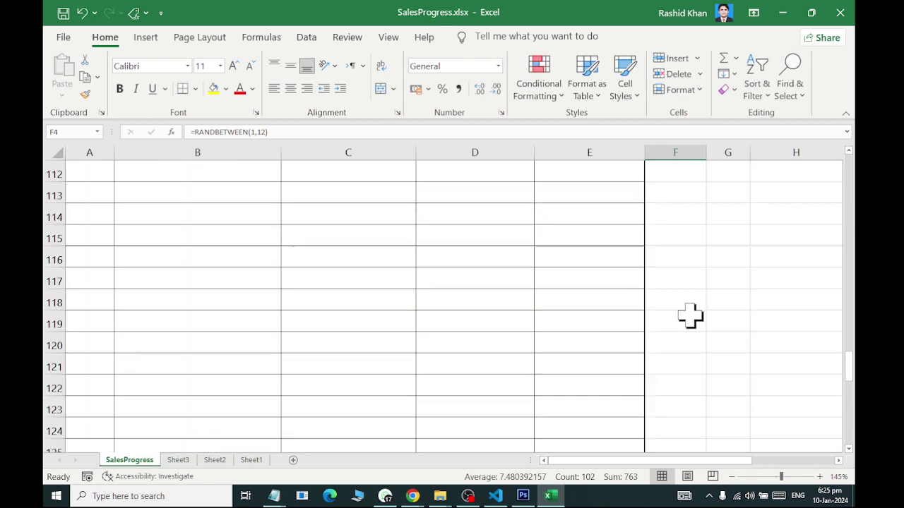
pyautogui.scroll(3, 685, 307)
pyautogui.scroll(8, 686, 306)
pyautogui.scroll(9, 686, 303)
pyautogui.scroll(8, 687, 299)
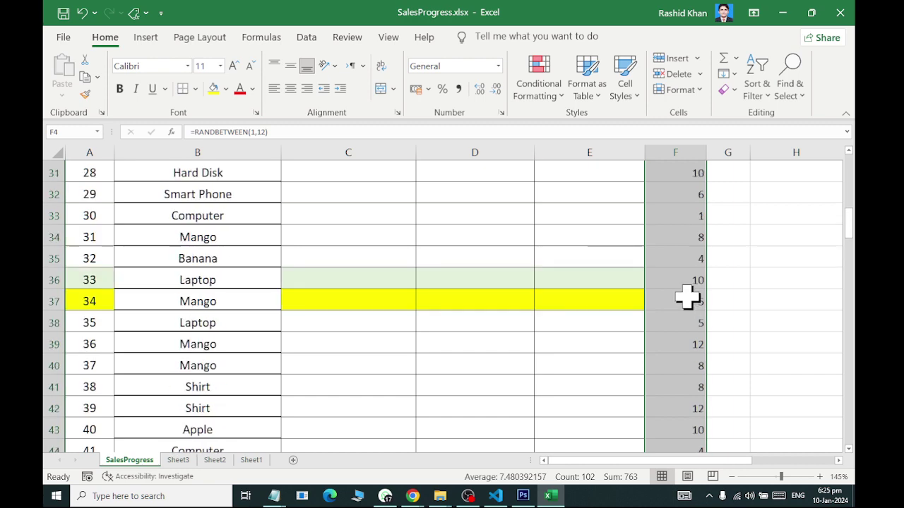
pyautogui.scroll(7, 687, 299)
pyautogui.scroll(2, 688, 298)
# Step: Start a VLOOKUP formula in cell C4 from the lookup functions
pyautogui.click(348, 283)
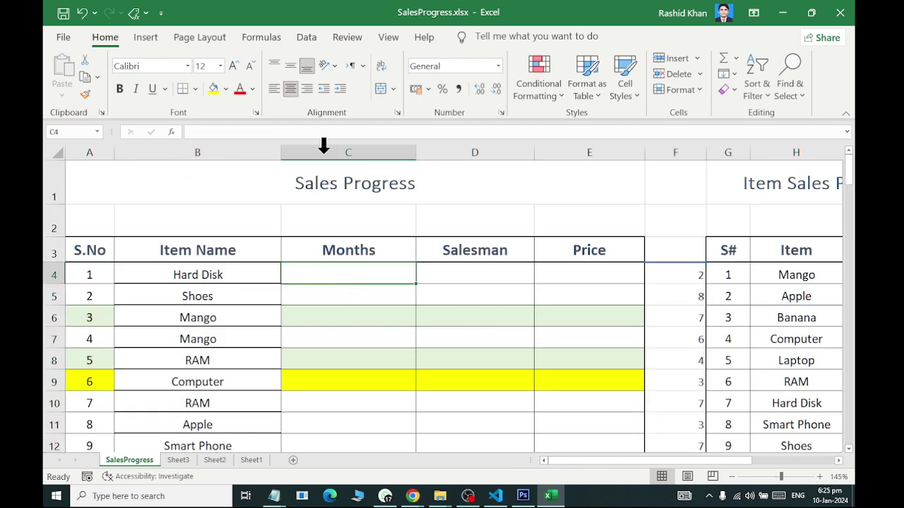
pyautogui.click(265, 41)
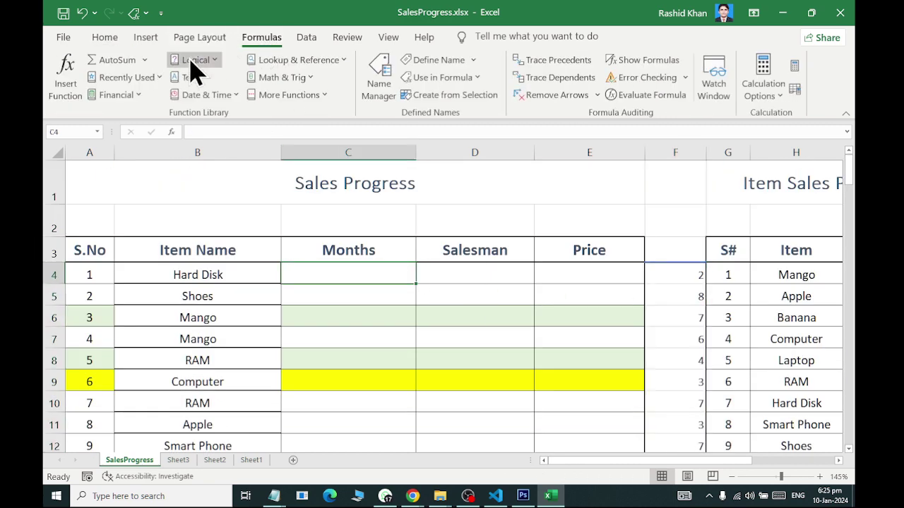
pyautogui.click(195, 62)
pyautogui.click(269, 60)
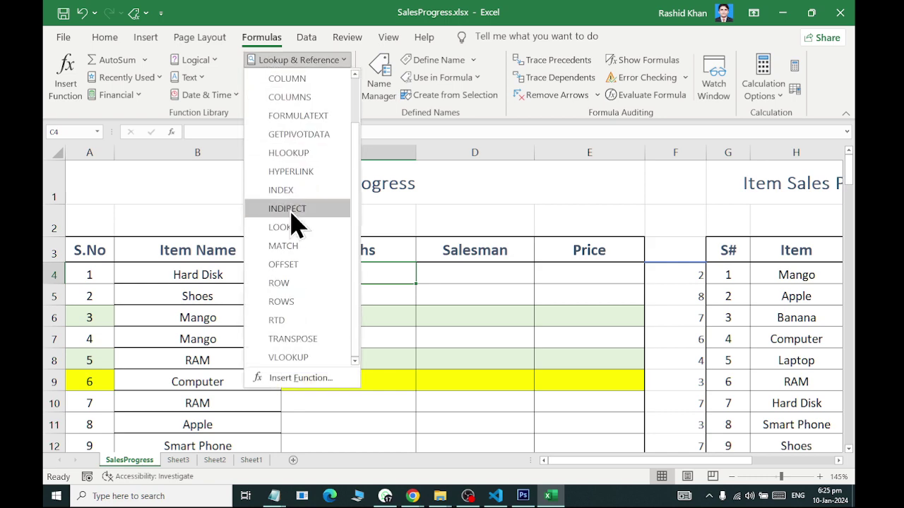
pyautogui.click(286, 357)
pyautogui.moveTo(683, 460); pyautogui.dragTo(759, 470)
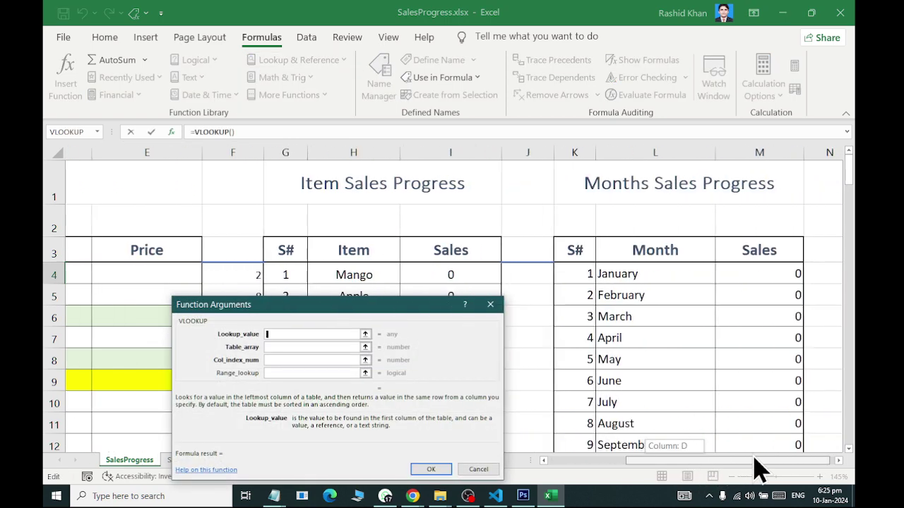
pyautogui.moveTo(759, 469); pyautogui.dragTo(656, 484)
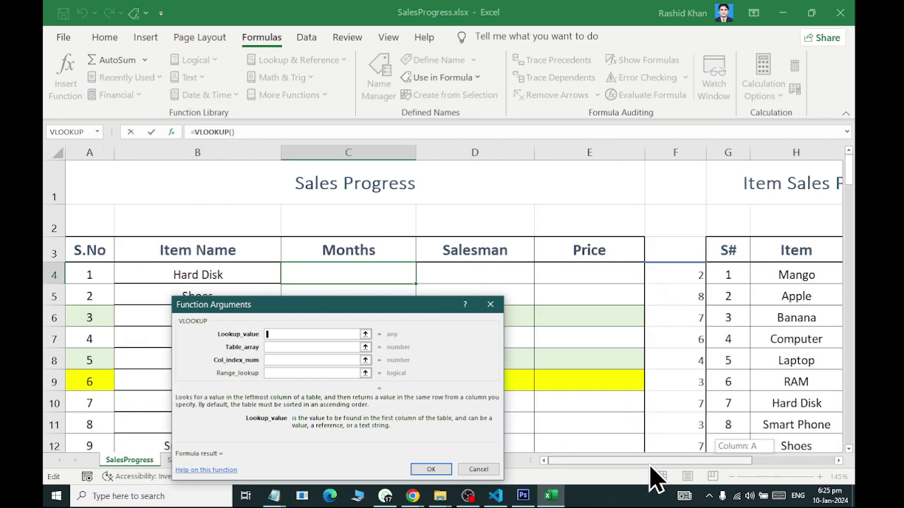
# Step: Set the VLOOKUP arguments to F4, xmonths, column 2 and exact match 0
pyautogui.click(676, 272)
pyautogui.click(343, 347)
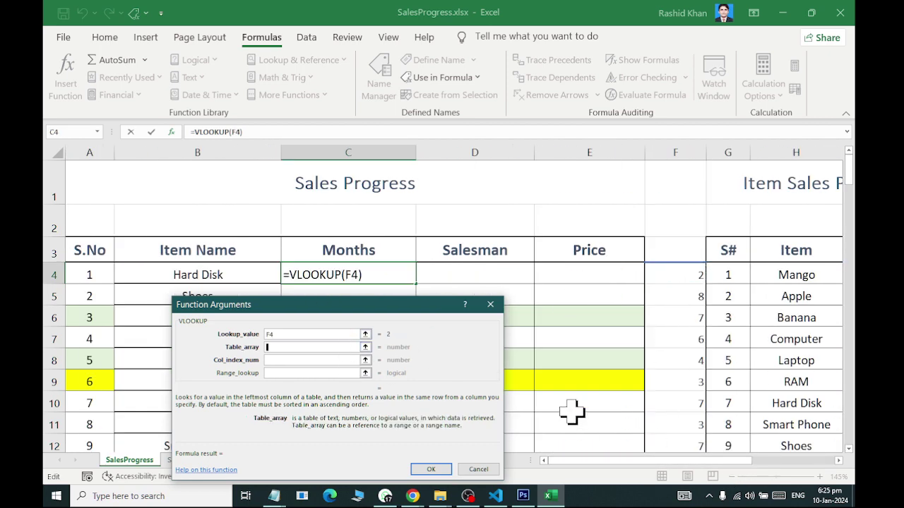
pyautogui.moveTo(727, 464); pyautogui.dragTo(823, 478)
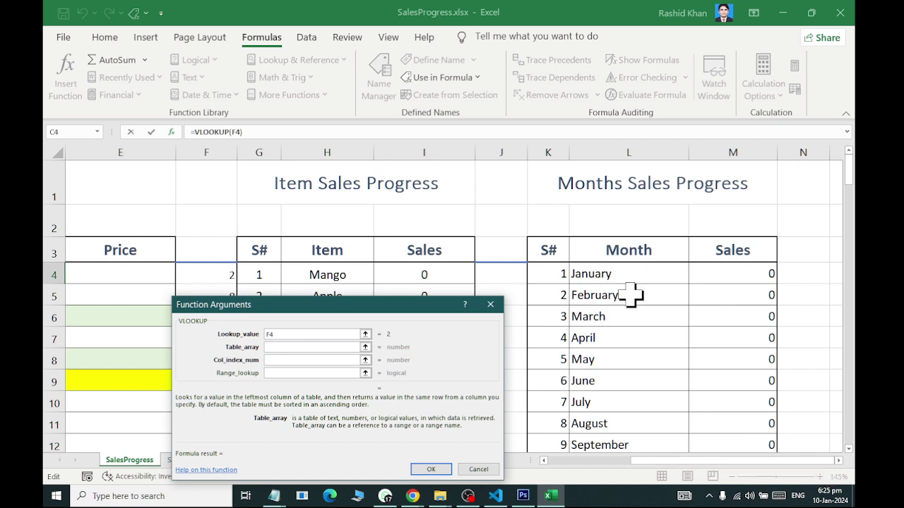
pyautogui.click(439, 78)
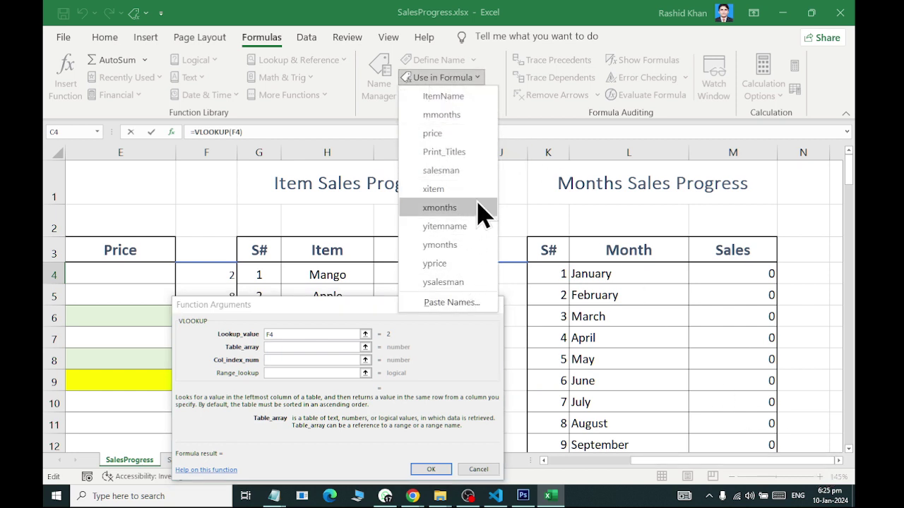
pyautogui.click(477, 207)
pyautogui.click(326, 359)
pyautogui.write('2')
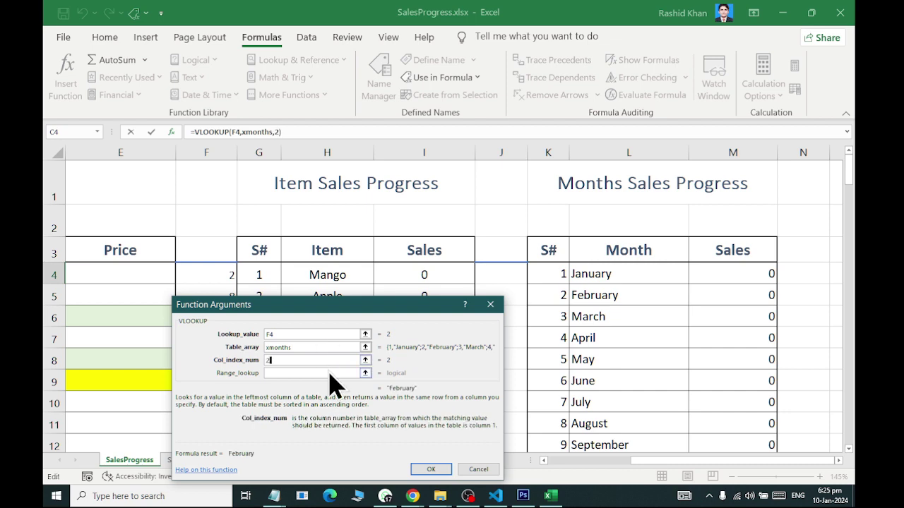
pyautogui.click(330, 373)
pyautogui.write('0')
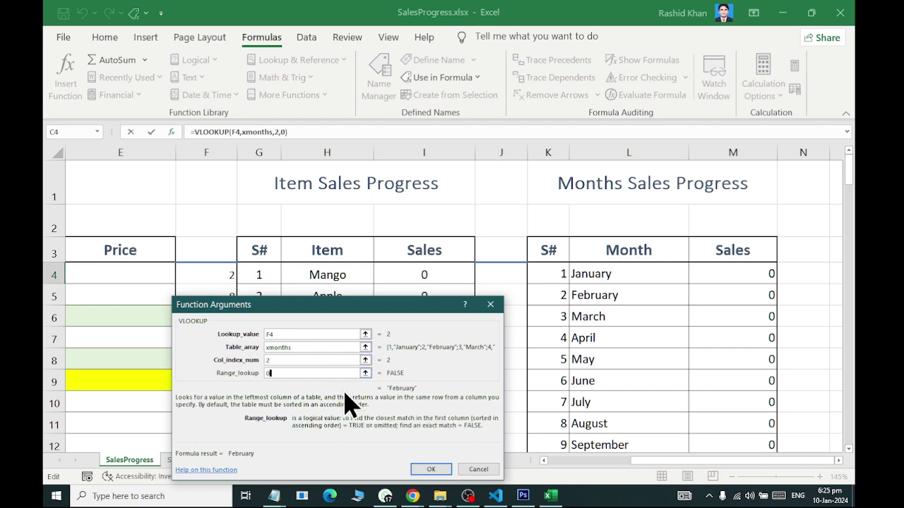
pyautogui.click(432, 469)
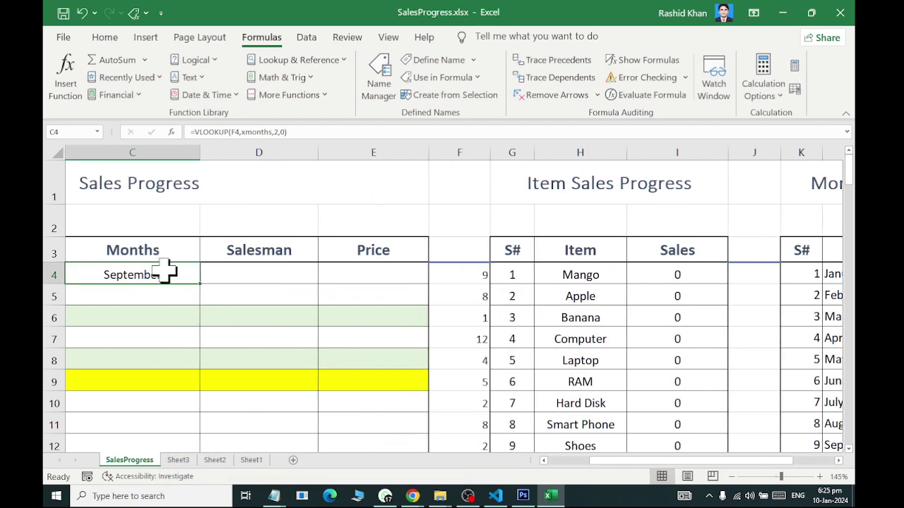
# Step: Fill the month formula down column C and recalculate to re-randomise the months
pyautogui.doubleClick(200, 286)
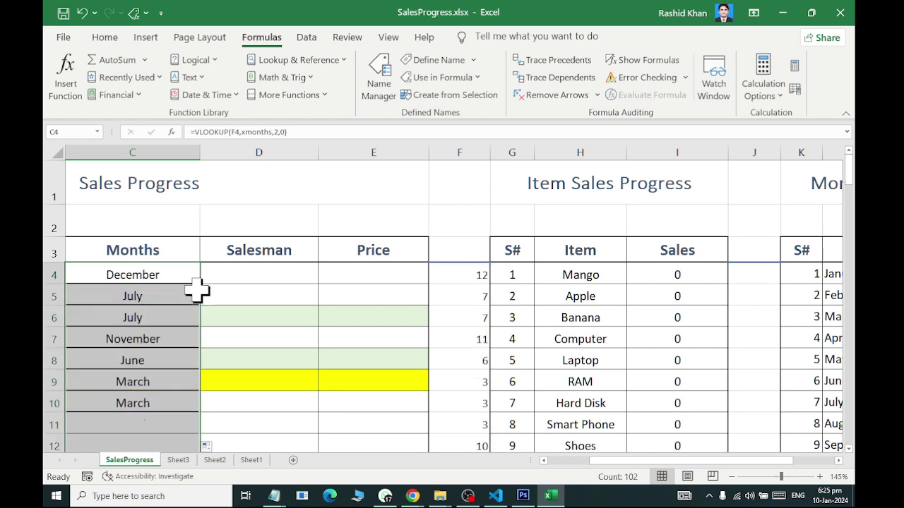
pyautogui.scroll(-1, 200, 338)
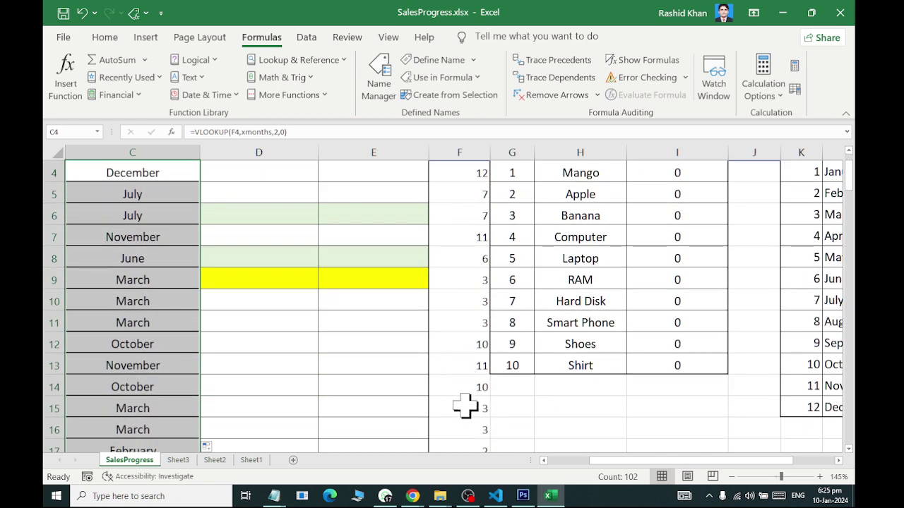
pyautogui.scroll(1, 466, 405)
pyautogui.click(793, 67)
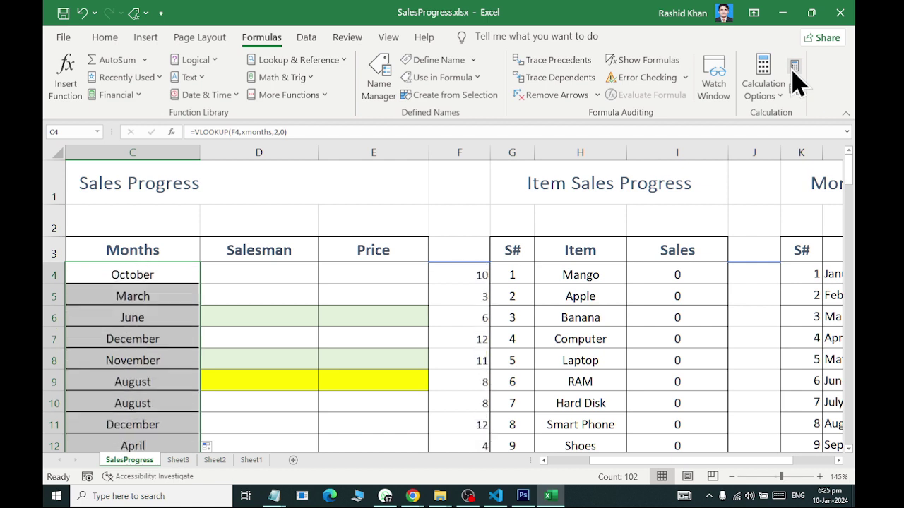
pyautogui.click(794, 68)
pyautogui.click(793, 67)
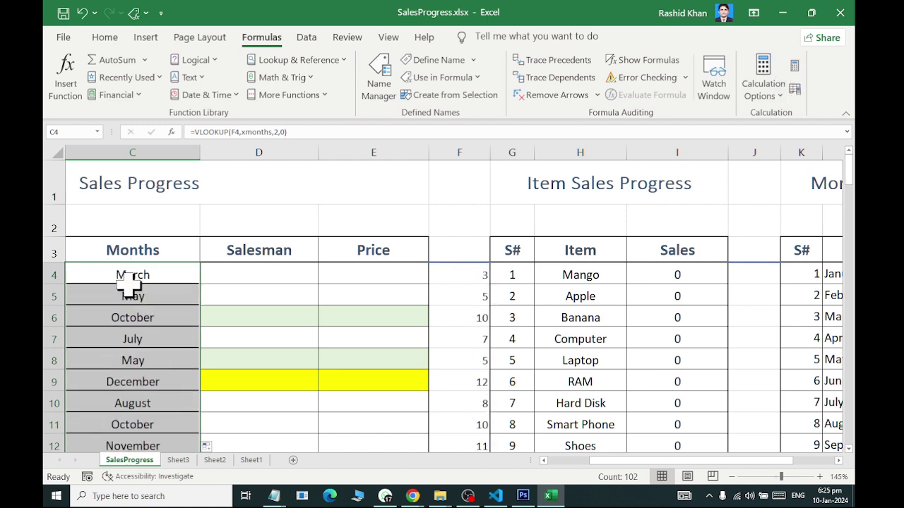
# Step: Copy column C and paste the month names back as plain values
pyautogui.click(107, 36)
pyautogui.click(85, 76)
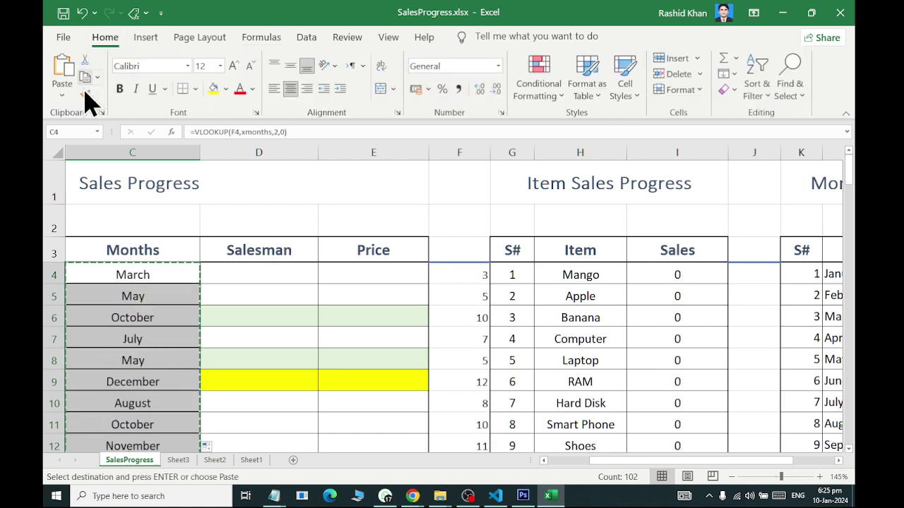
pyautogui.click(63, 96)
pyautogui.click(62, 190)
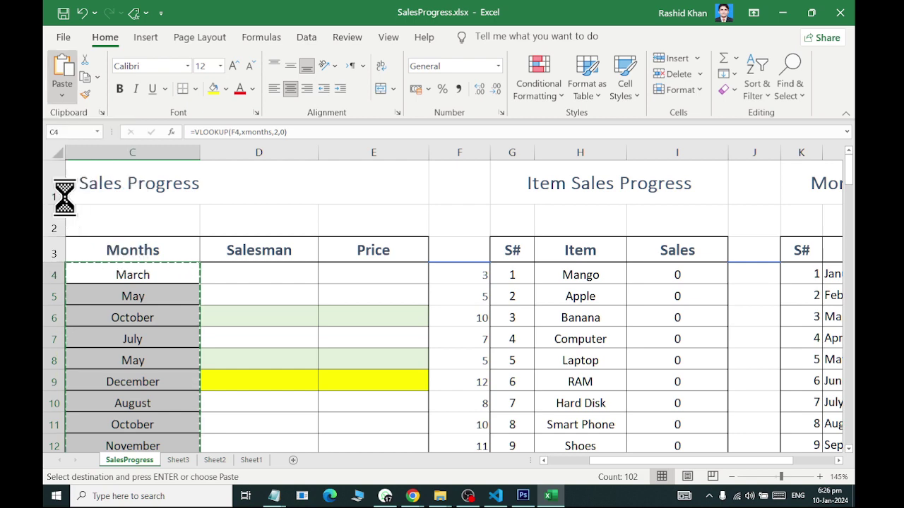
pyautogui.click(286, 274)
# Step: Name the salesman table G21:H24 as xsalesman
pyautogui.moveTo(802, 295); pyautogui.dragTo(770, 318)
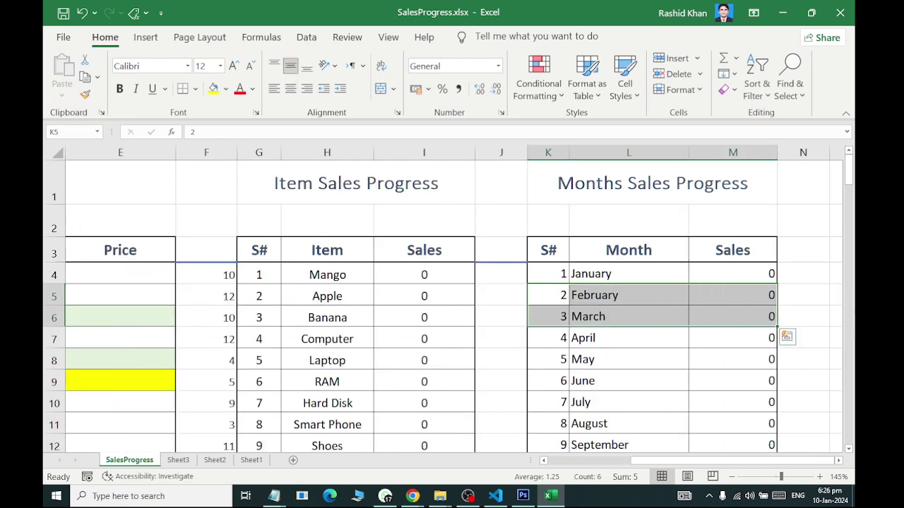
pyautogui.scroll(-6, 626, 300)
pyautogui.moveTo(262, 215); pyautogui.dragTo(329, 276)
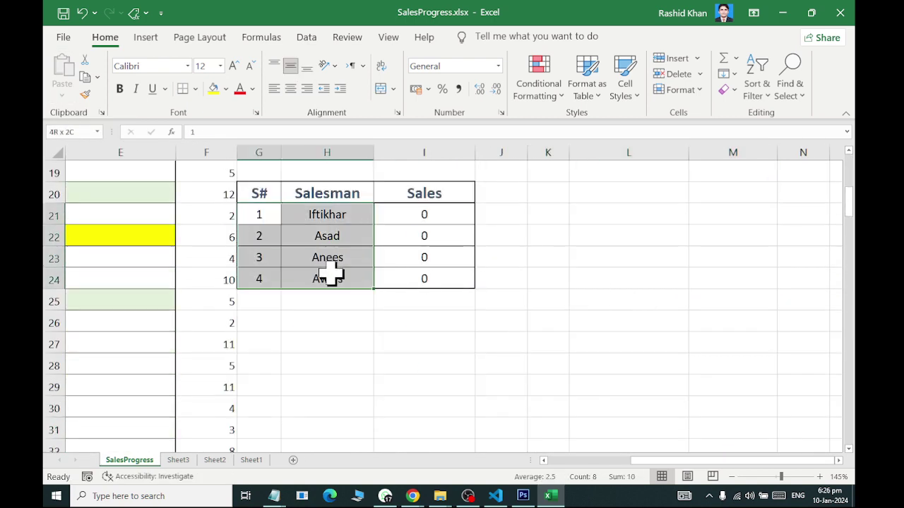
pyautogui.click(261, 36)
pyautogui.click(439, 60)
pyautogui.write('xsalesman')
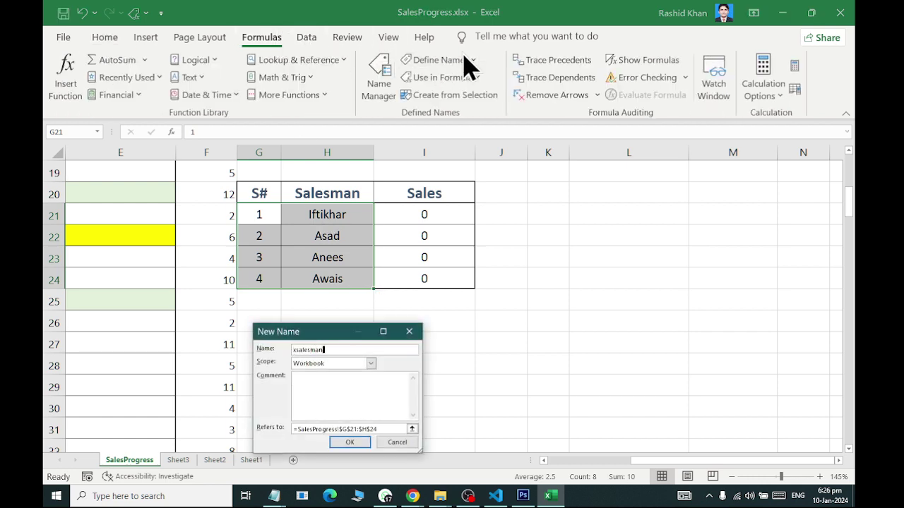
pyautogui.press('Return')
# Step: Change F4 to =RANDBETWEEN(1,4) and fill it down column F to row 105
pyautogui.scroll(6, 348, 259)
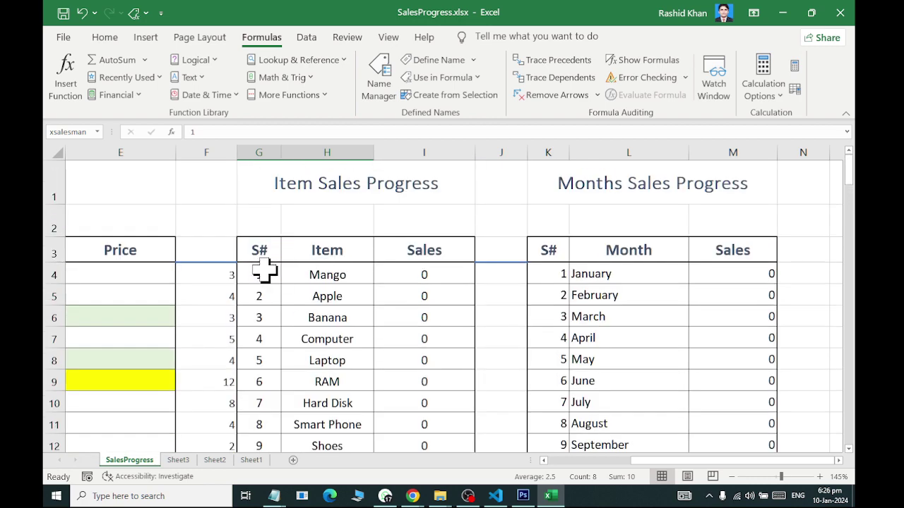
pyautogui.doubleClick(209, 275)
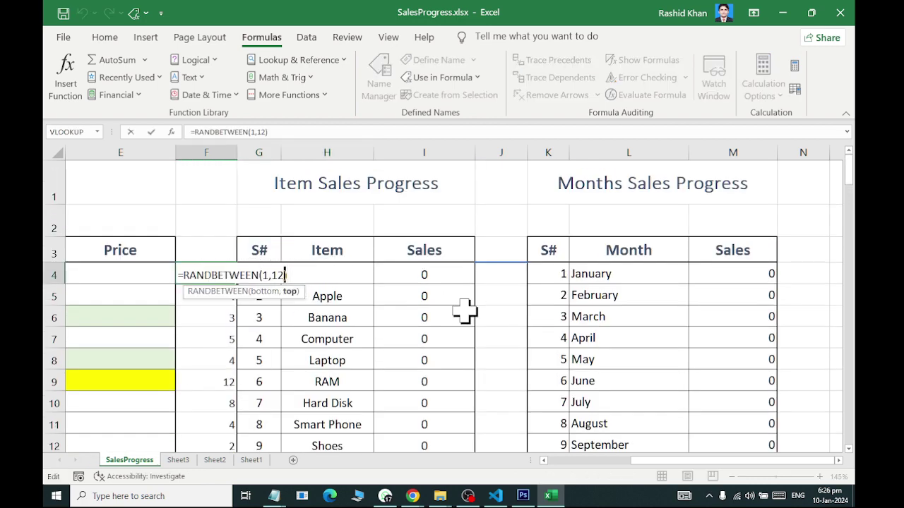
pyautogui.write('12')
pyautogui.press('Return')
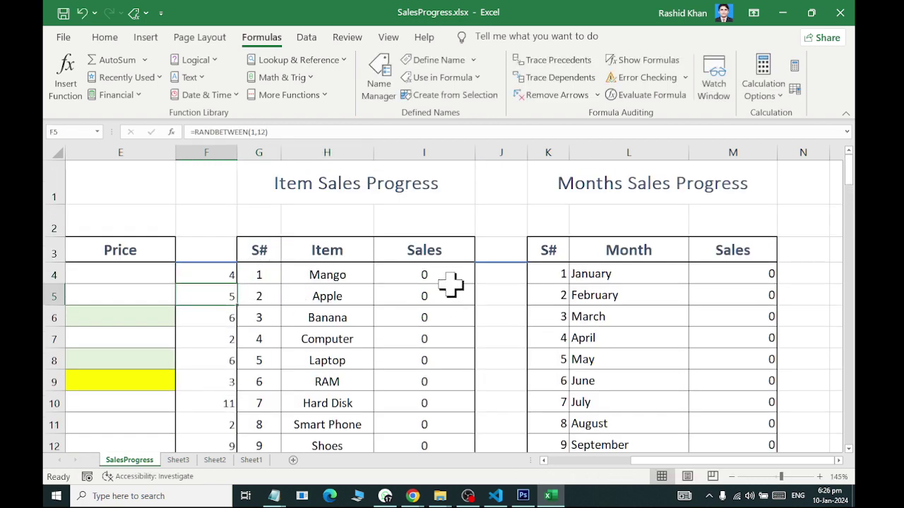
pyautogui.click(227, 277)
pyautogui.doubleClick(239, 286)
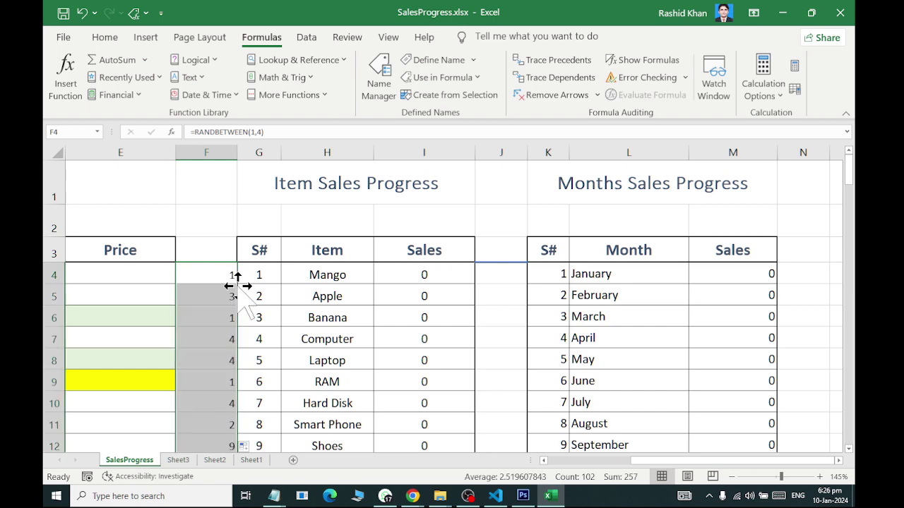
pyautogui.scroll(-7, 237, 288)
pyautogui.scroll(-5, 236, 288)
pyautogui.moveTo(657, 460); pyautogui.dragTo(555, 460)
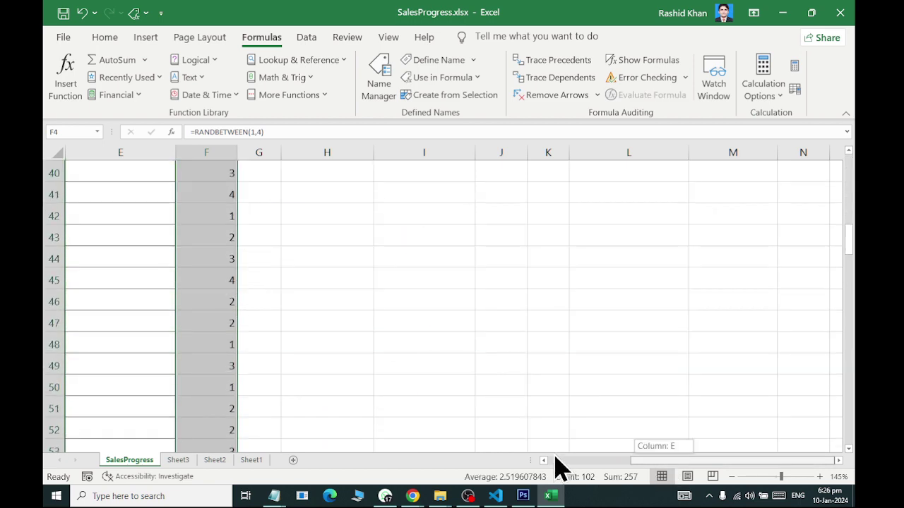
pyautogui.scroll(6, 454, 365)
pyautogui.scroll(4, 459, 276)
# Step: Insert a VLOOKUP in D4 with F4 as lookup value, erasing a wrongly inserted range name
pyautogui.scroll(3, 459, 267)
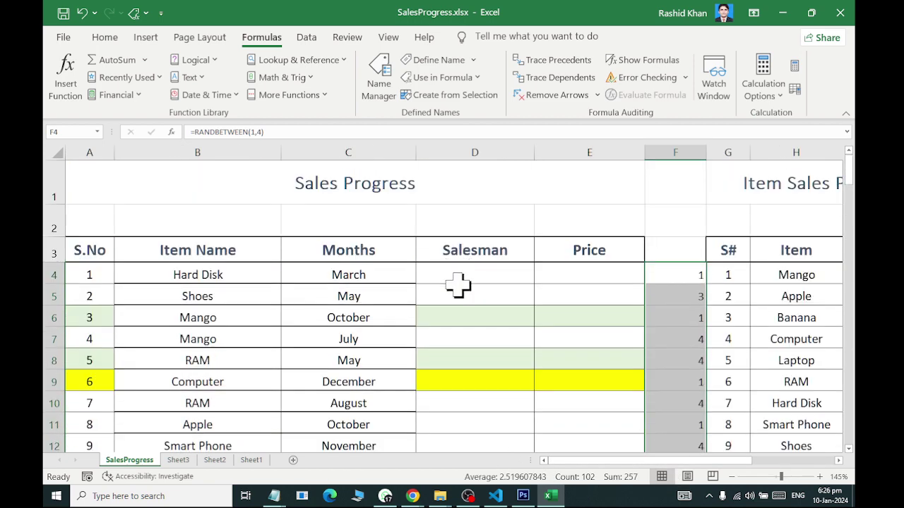
pyautogui.click(460, 274)
pyautogui.click(296, 60)
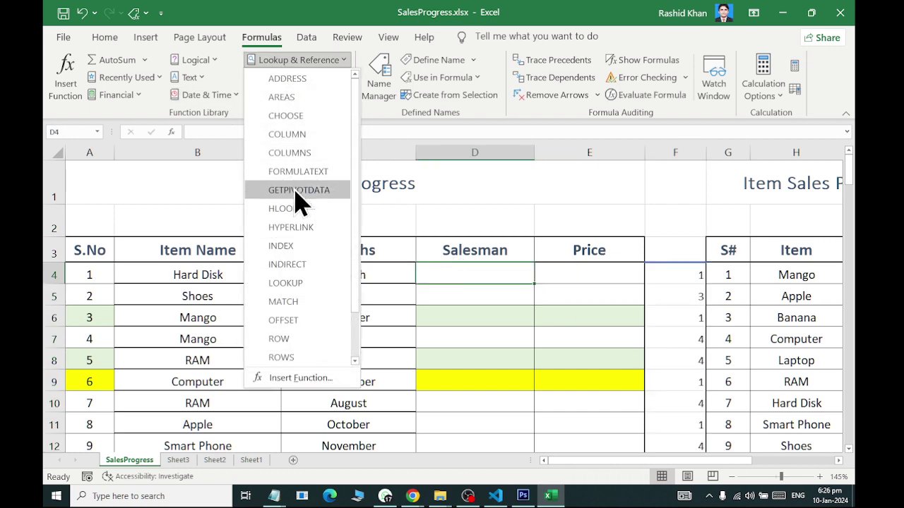
pyautogui.scroll(-3, 299, 282)
pyautogui.click(308, 355)
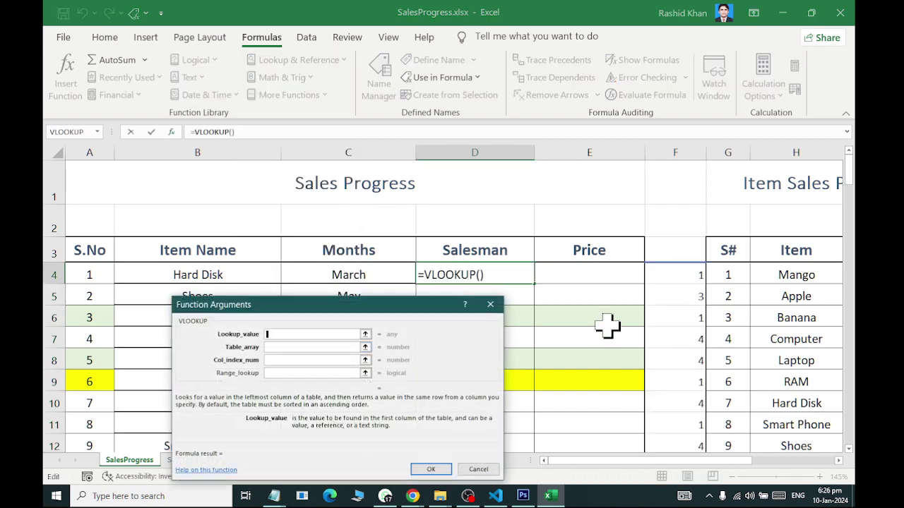
pyautogui.click(661, 277)
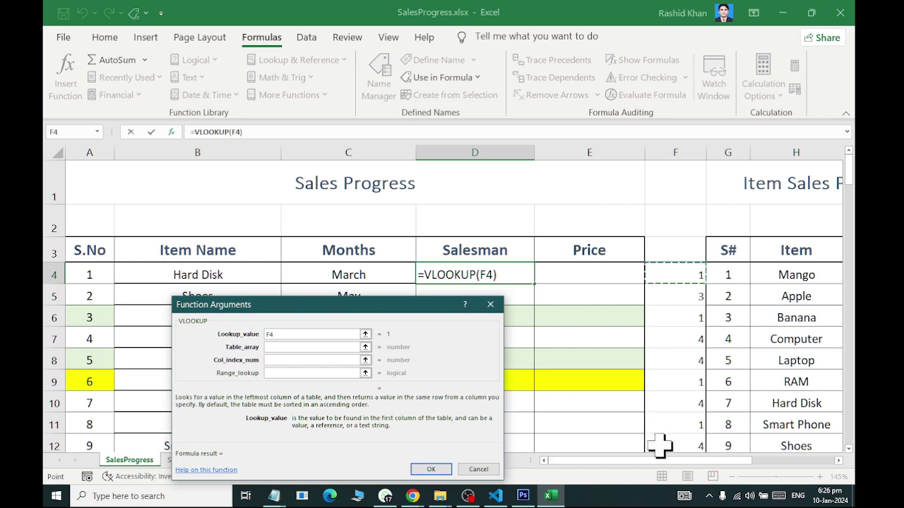
pyautogui.moveTo(660, 460); pyautogui.dragTo(682, 460)
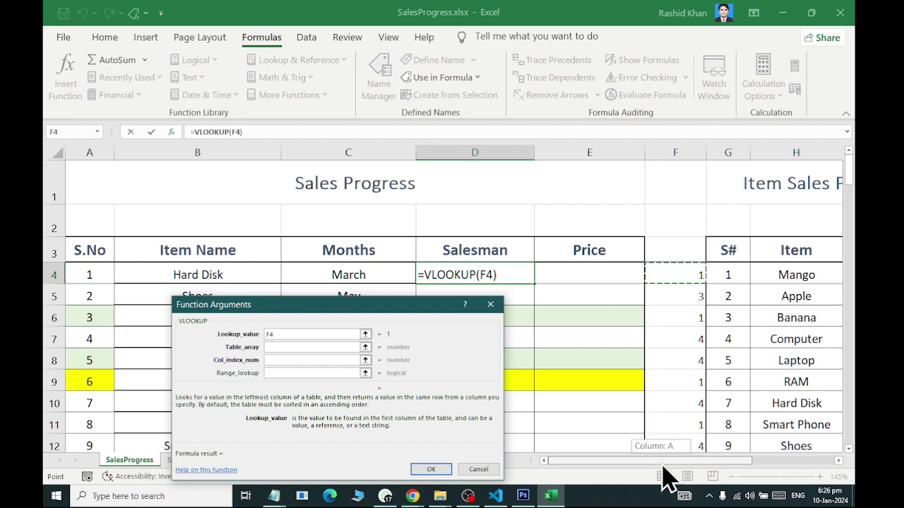
pyautogui.click(442, 77)
pyautogui.click(444, 301)
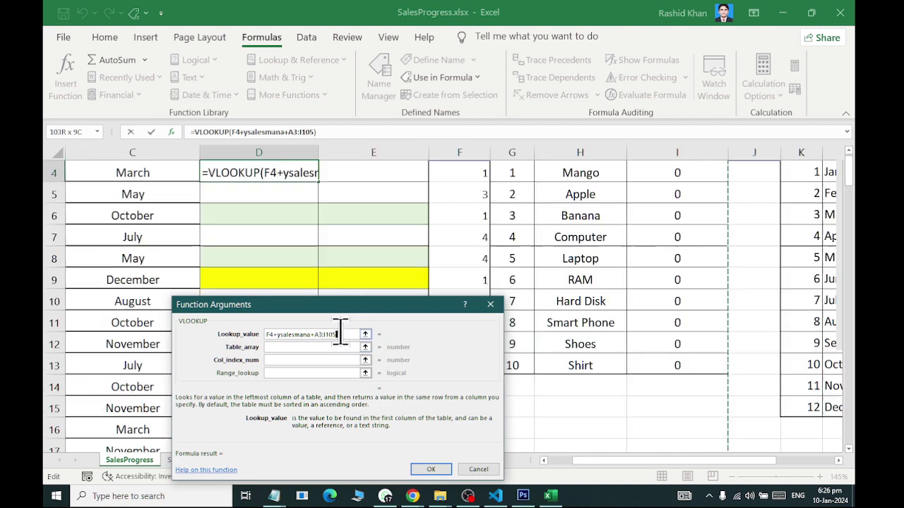
pyautogui.press('BackSpace')
pyautogui.press('BackSpace')
pyautogui.press('BackSpace')
pyautogui.press('BackSpace')
pyautogui.press('BackSpace')
pyautogui.press('BackSpace')
pyautogui.press('BackSpace')
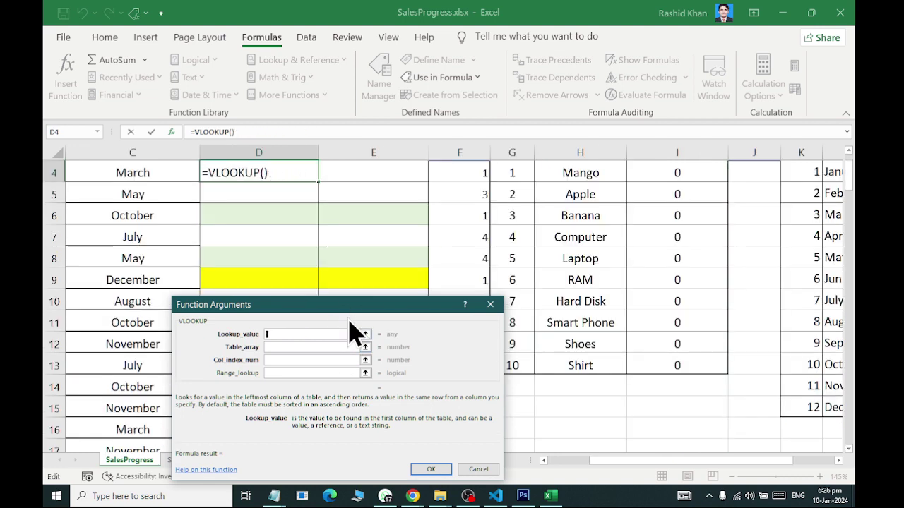
pyautogui.scroll(1, 529, 212)
# Step: Complete the D4 lookup as =VLOOKUP(F4,xsalesman,2,0)
pyautogui.click(473, 275)
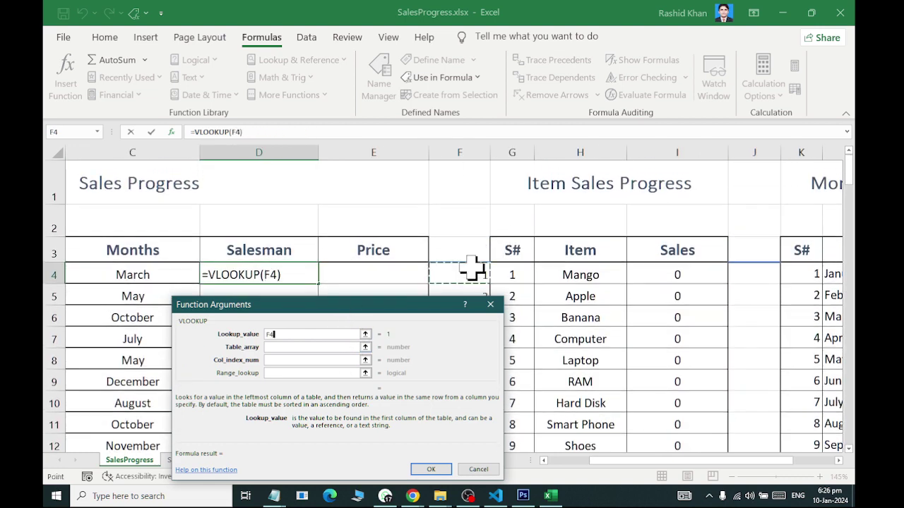
pyautogui.click(293, 347)
pyautogui.click(441, 78)
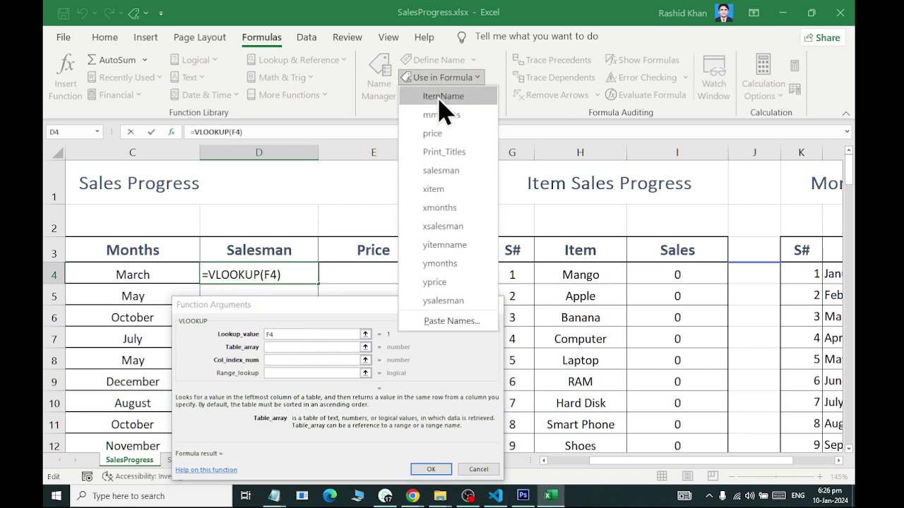
pyautogui.click(474, 236)
pyautogui.click(305, 361)
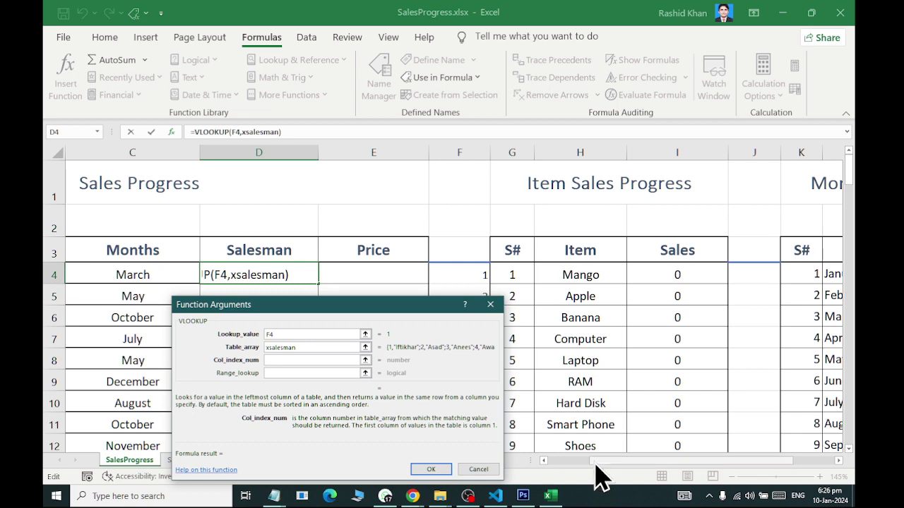
pyautogui.write('2')
pyautogui.click(344, 373)
pyautogui.write('0')
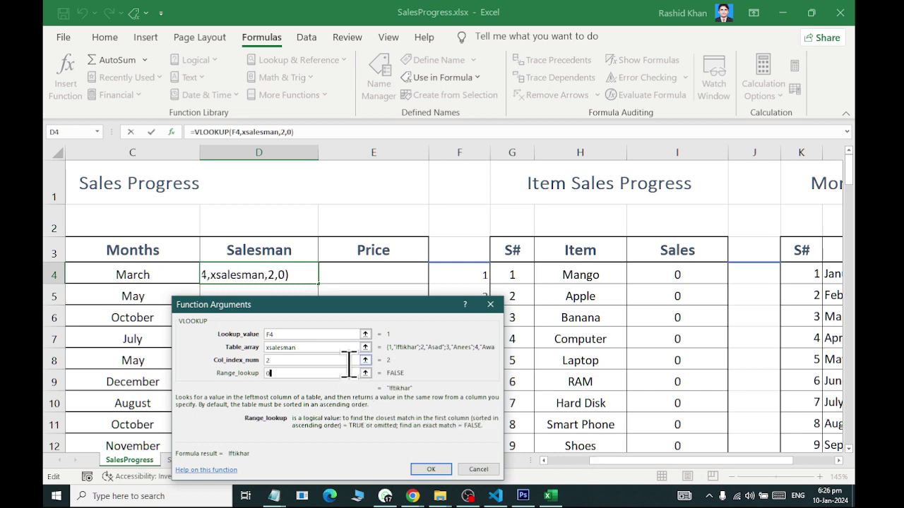
pyautogui.click(415, 469)
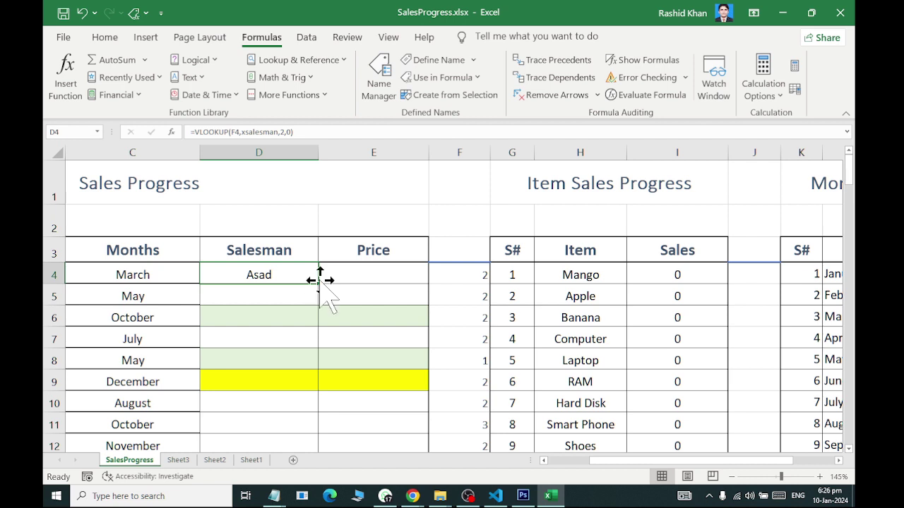
# Step: Fill the salesman lookup down column D, recalculate, and paste the names back as values
pyautogui.doubleClick(320, 284)
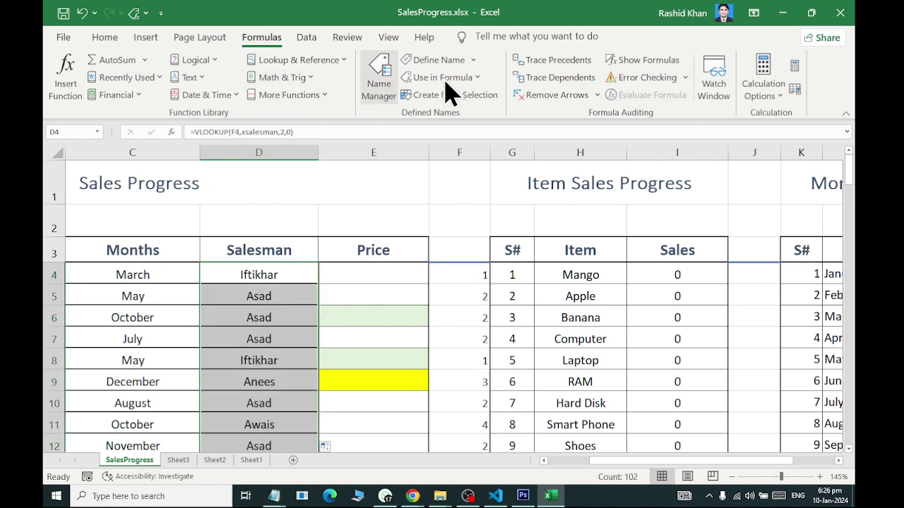
pyautogui.click(796, 68)
pyautogui.click(796, 69)
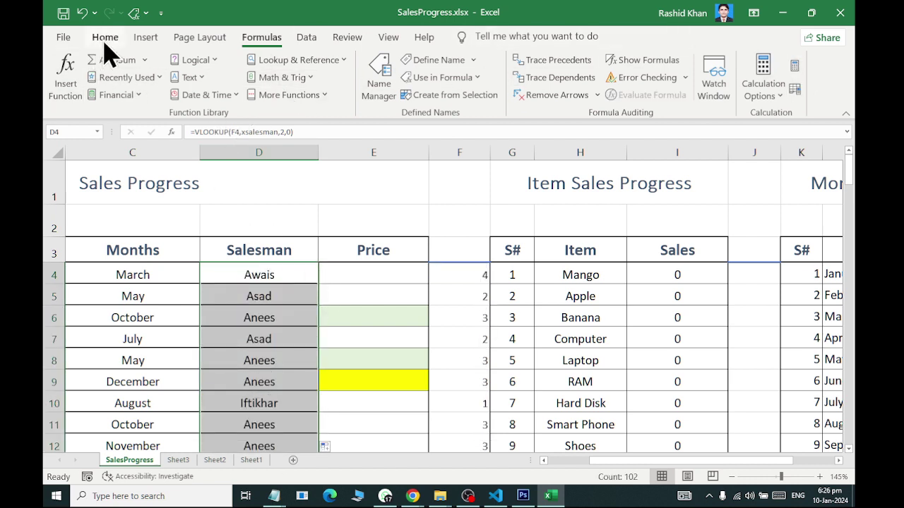
pyautogui.click(104, 37)
pyautogui.click(84, 75)
pyautogui.click(62, 95)
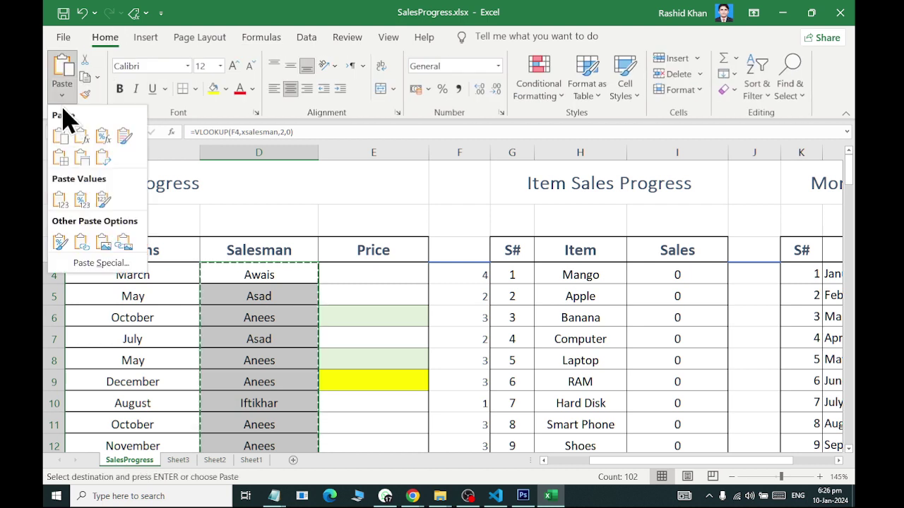
pyautogui.click(56, 199)
pyautogui.press('Escape')
# Step: Clear the helper random numbers from column F
pyautogui.click(373, 268)
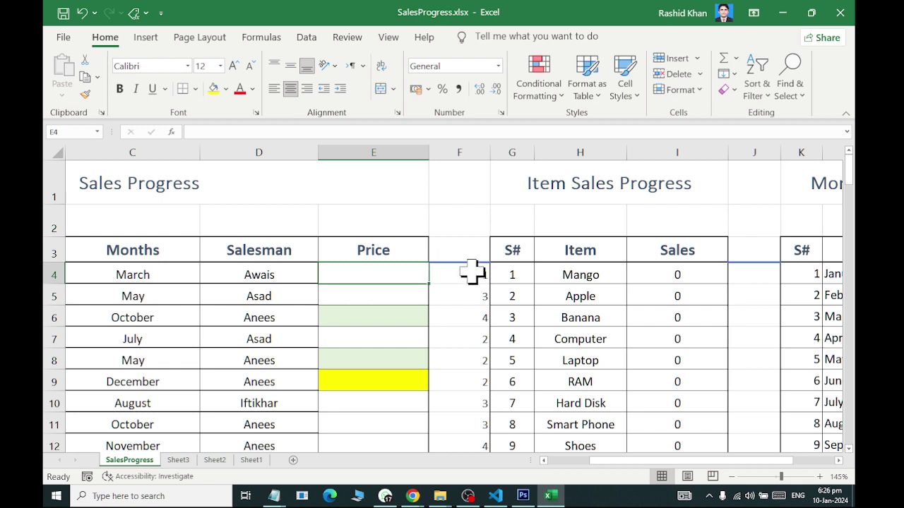
pyautogui.click(458, 147)
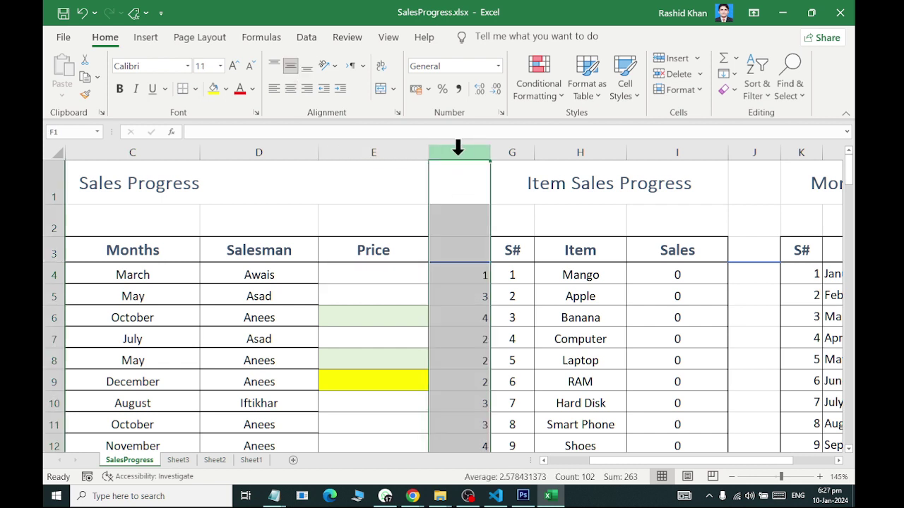
pyautogui.press('Delete')
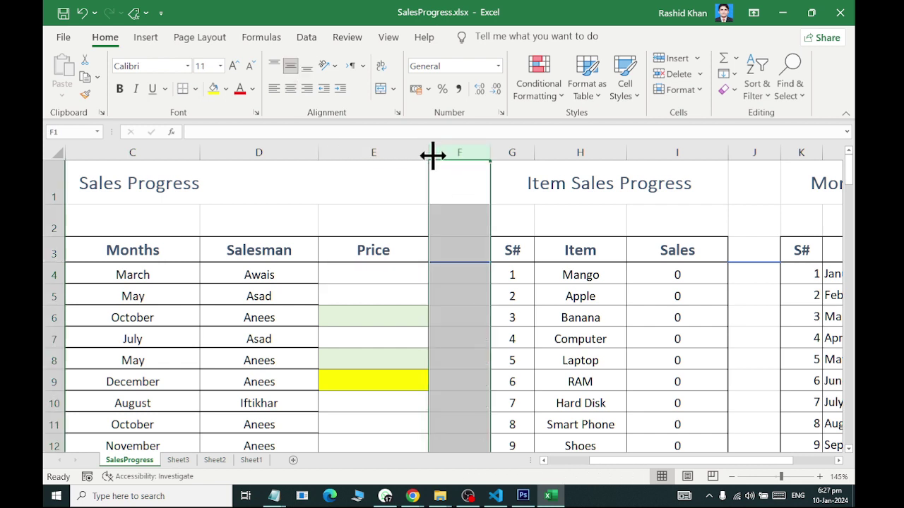
pyautogui.click(369, 281)
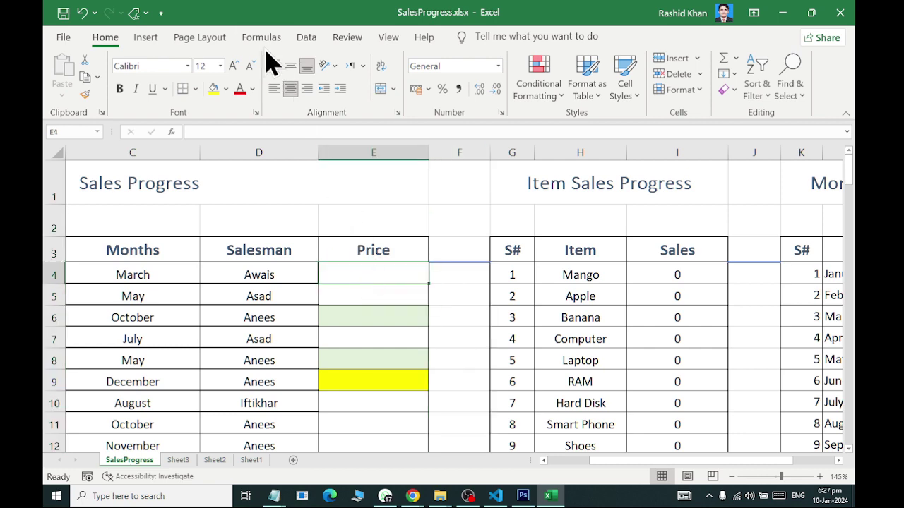
pyautogui.click(261, 38)
# Step: Enter =RANDBETWEEN(100,500) in E4 from the Math & Trig functions
pyautogui.click(283, 77)
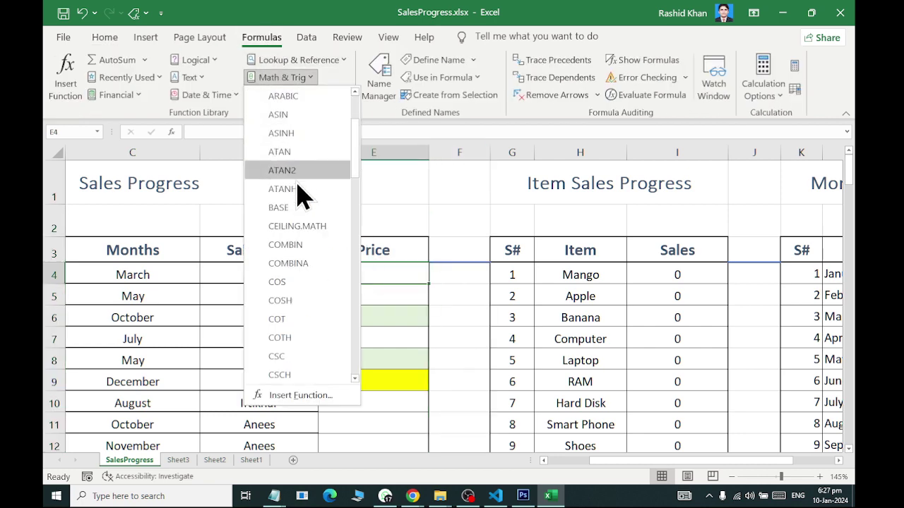
pyautogui.scroll(-6, 304, 233)
pyautogui.scroll(-2, 314, 282)
pyautogui.scroll(-6, 317, 318)
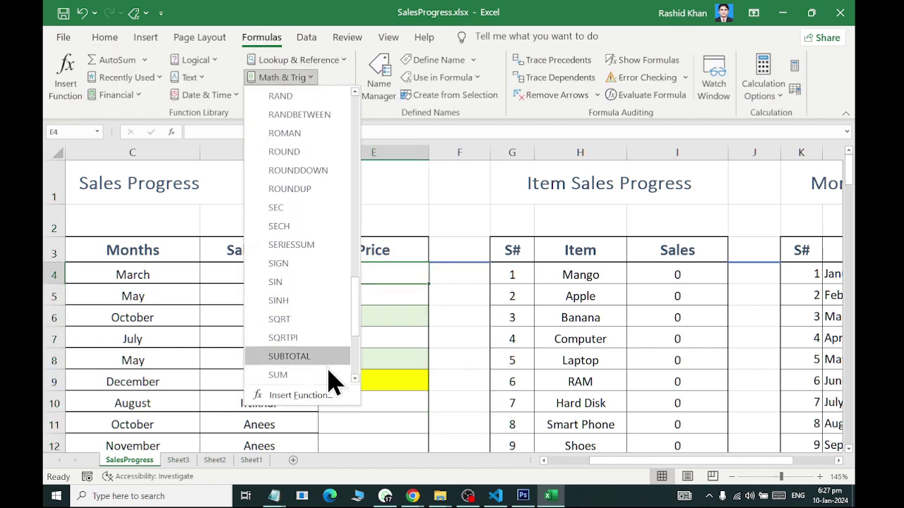
pyautogui.scroll(-3, 329, 367)
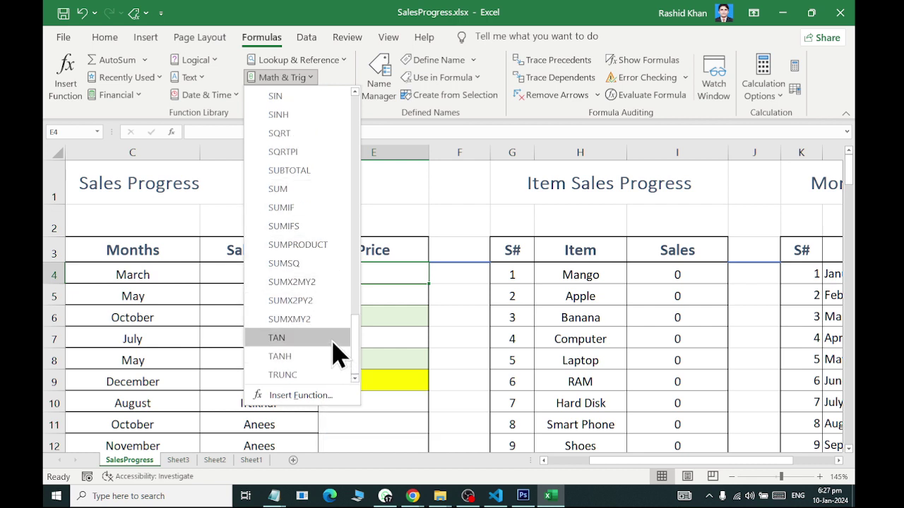
pyautogui.scroll(2, 333, 324)
pyautogui.scroll(2, 307, 216)
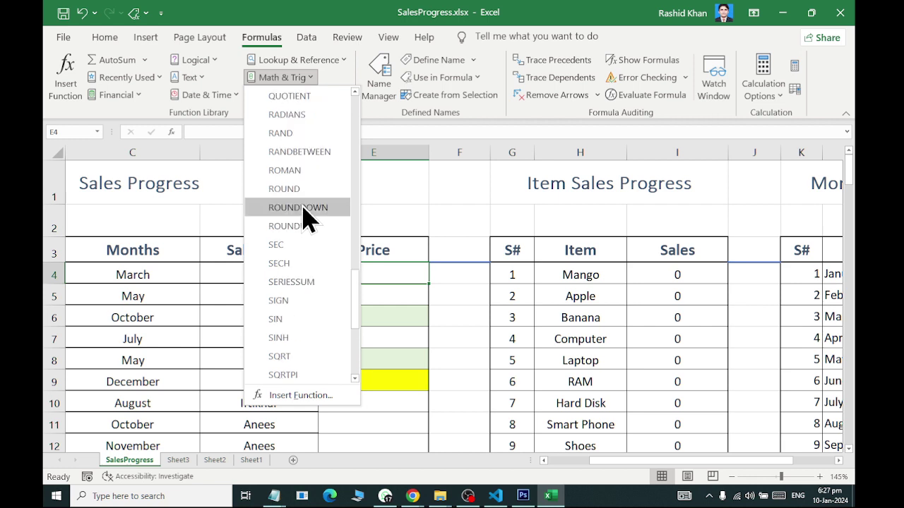
pyautogui.click(317, 151)
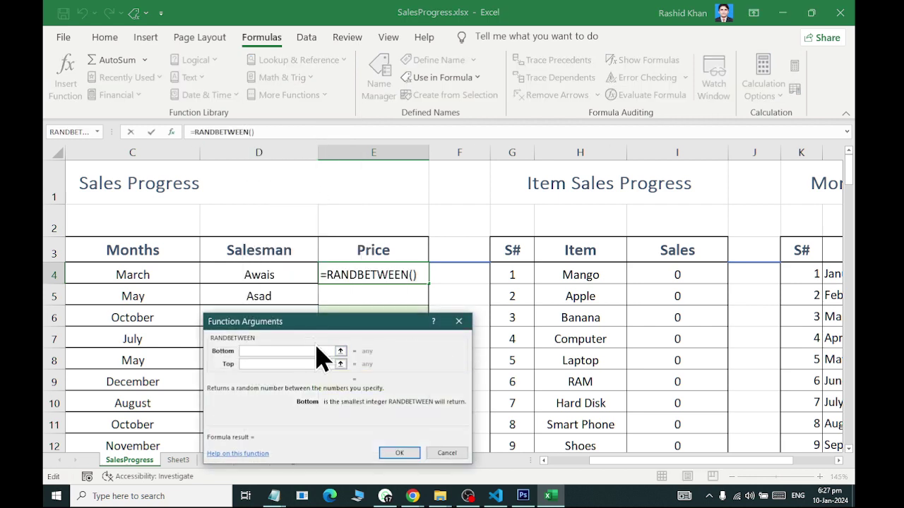
pyautogui.write('100,500')
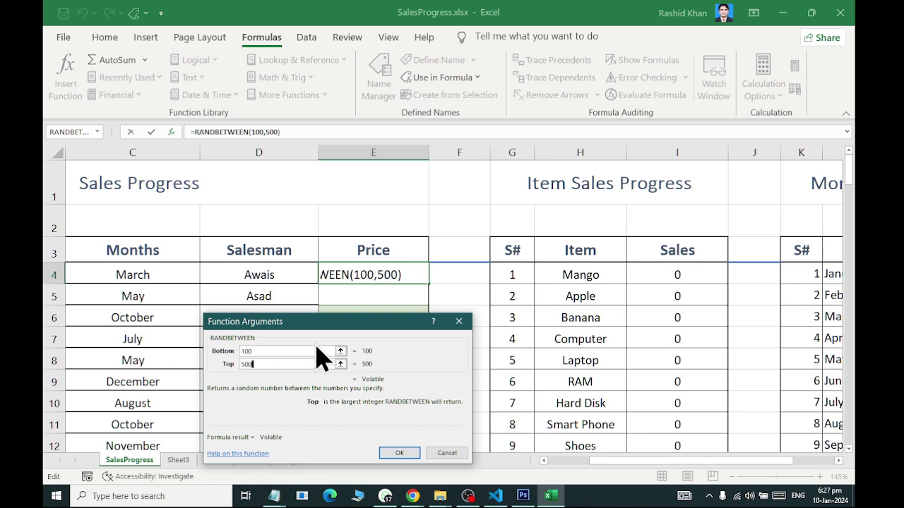
pyautogui.click(415, 452)
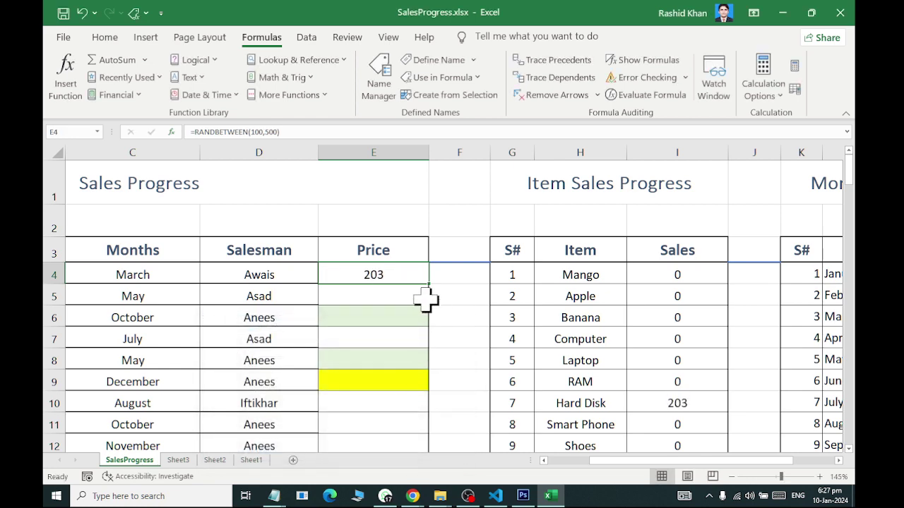
# Step: Fill the price formula down the Price column through row 105 and recalculate
pyautogui.doubleClick(430, 285)
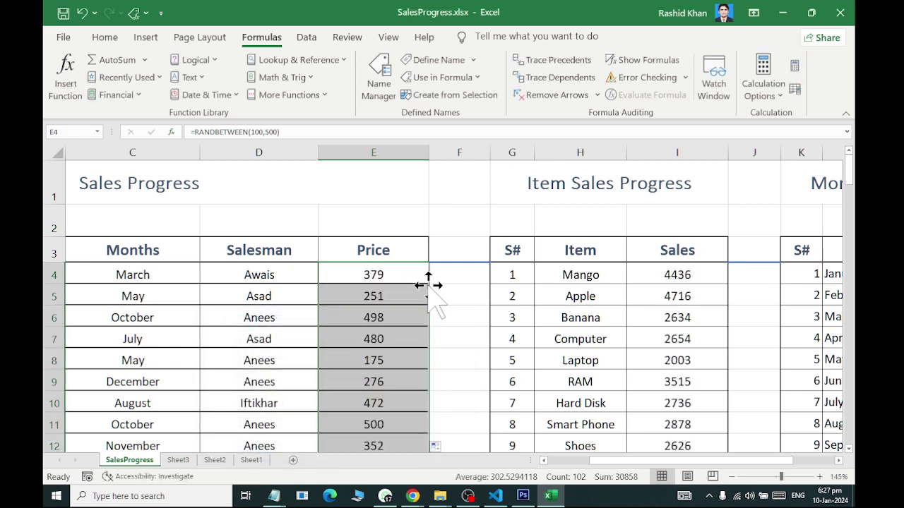
pyautogui.scroll(-7, 424, 292)
pyautogui.scroll(-7, 427, 295)
pyautogui.scroll(-2, 429, 297)
pyautogui.scroll(-7, 431, 300)
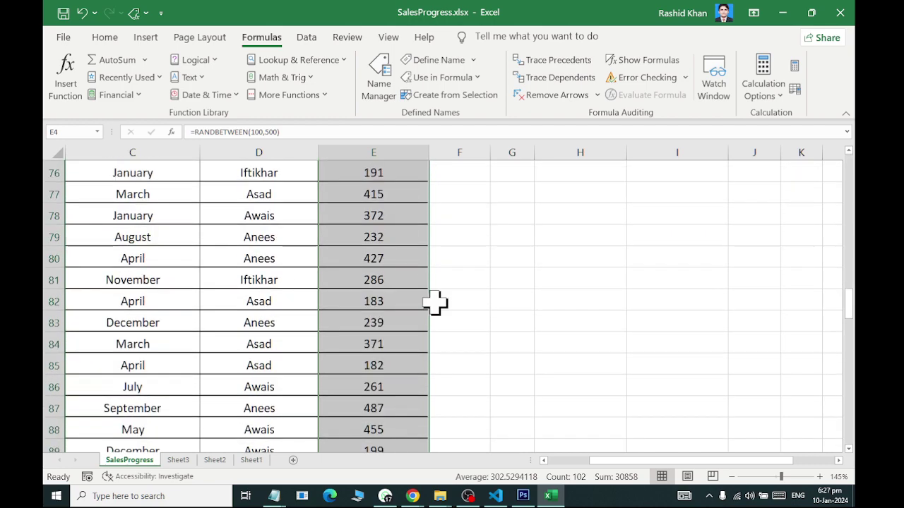
pyautogui.scroll(-7, 434, 304)
pyautogui.scroll(-8, 436, 314)
pyautogui.scroll(5, 436, 314)
pyautogui.scroll(3, 439, 315)
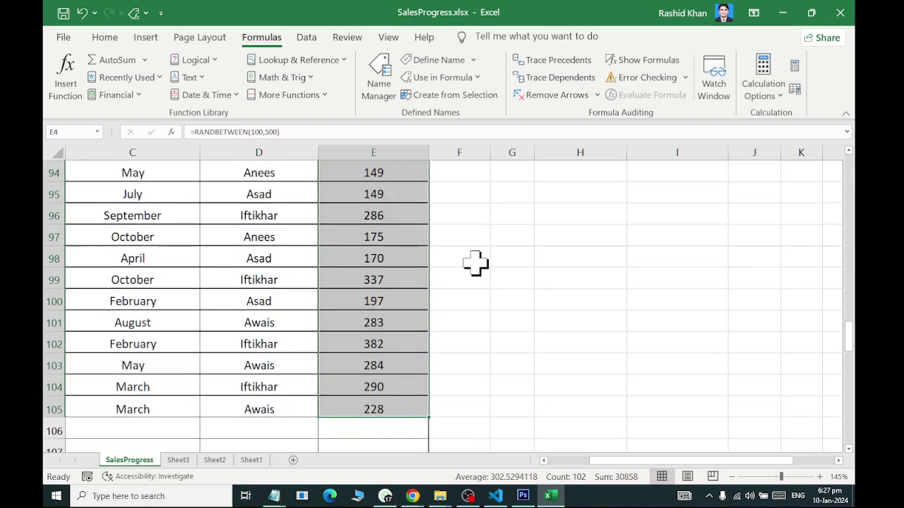
pyautogui.click(794, 67)
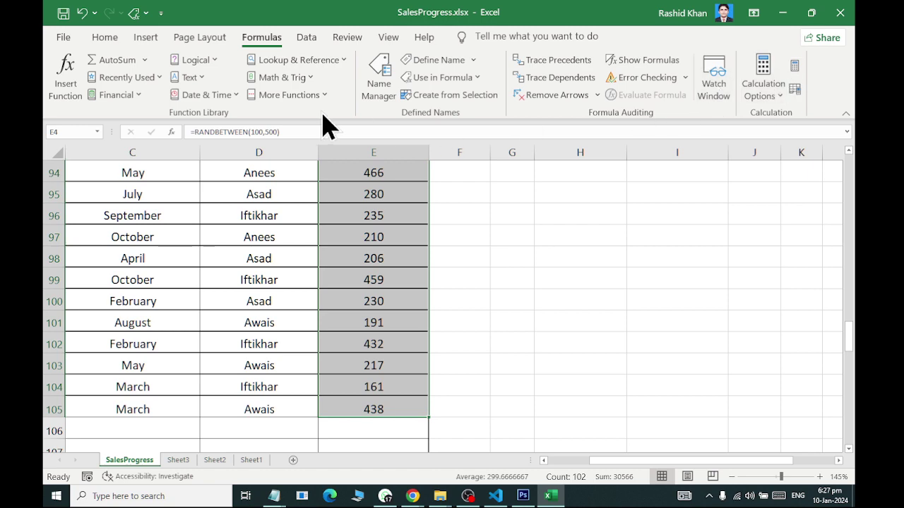
# Step: Copy the Price column E and paste the random prices back as fixed values
pyautogui.click(105, 39)
pyautogui.click(84, 76)
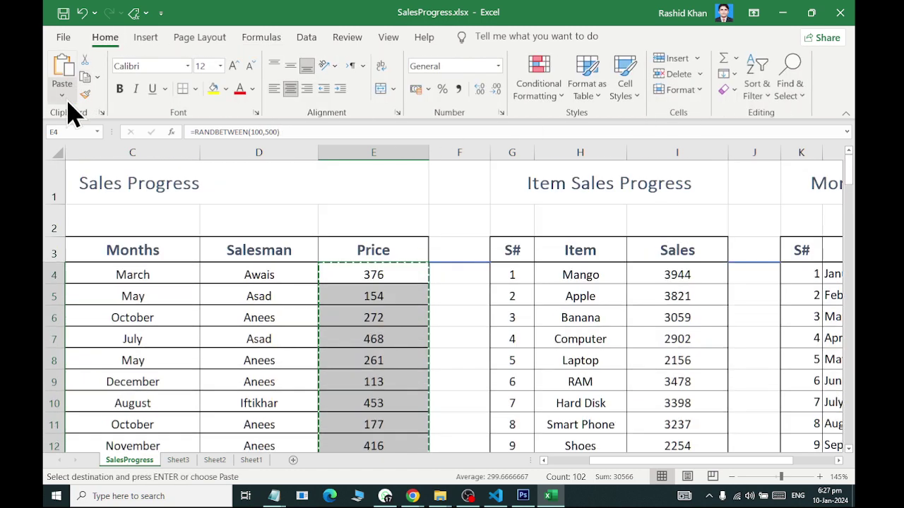
pyautogui.click(62, 95)
pyautogui.click(59, 202)
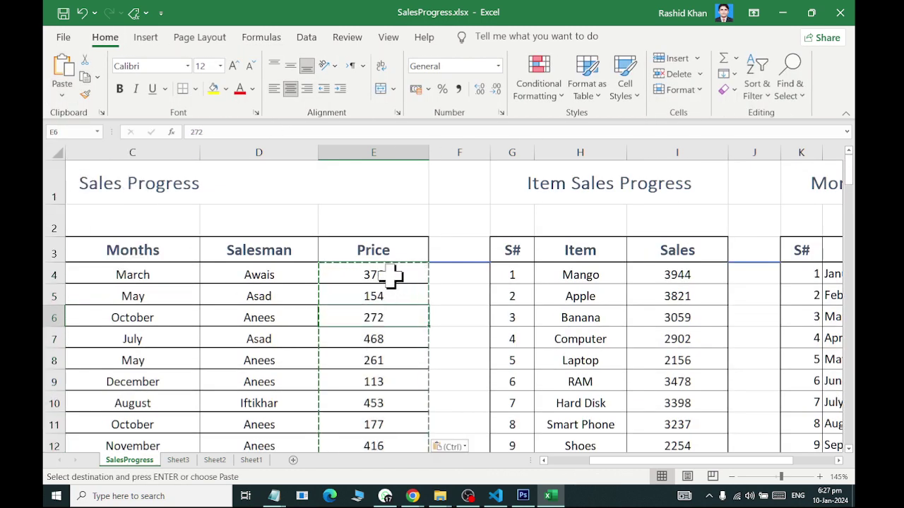
pyautogui.moveTo(400, 276); pyautogui.dragTo(45, 282)
pyautogui.click(245, 321)
pyautogui.press('ctrl')
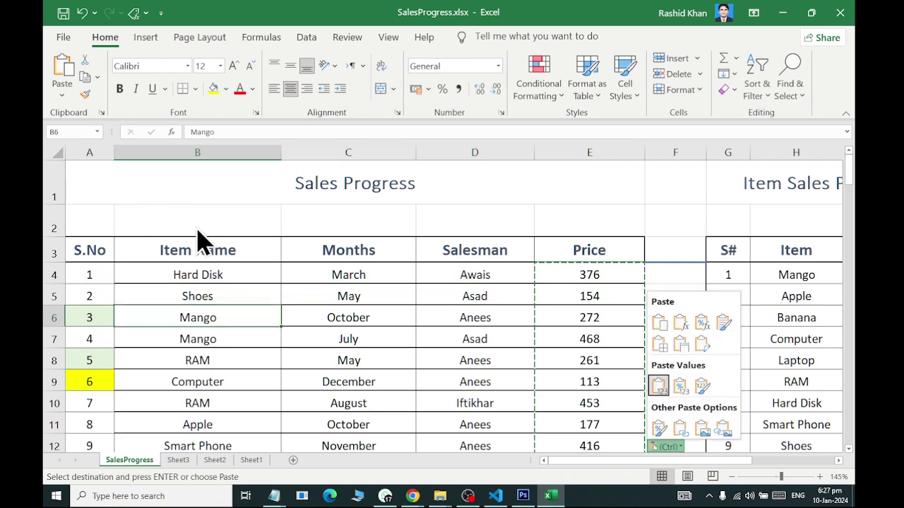
pyautogui.press('Escape')
pyautogui.press('Escape')
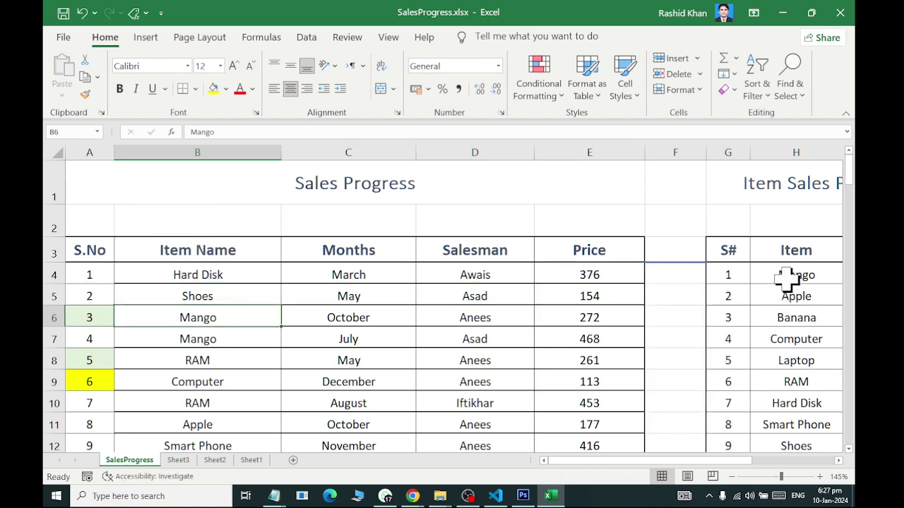
pyautogui.keyDown('ctrl'); pyautogui.scroll(-2, 785, 279); pyautogui.keyUp('ctrl')
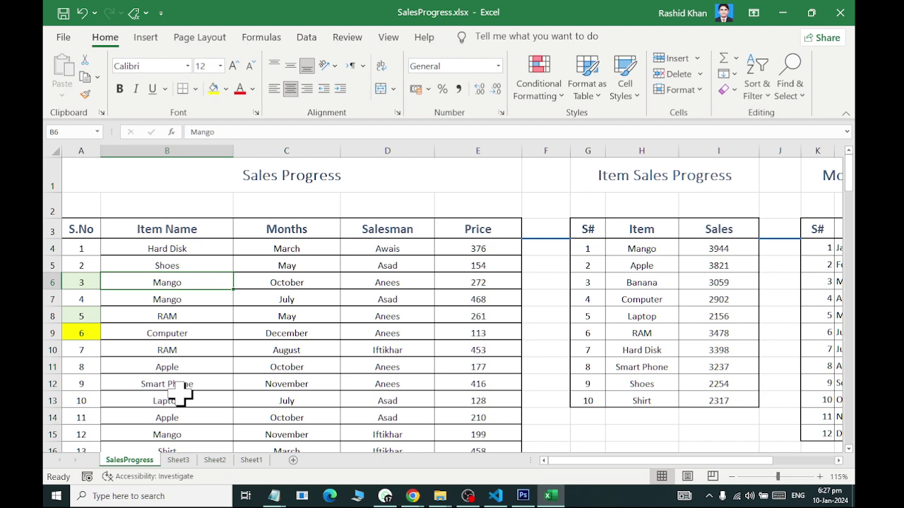
# Step: Select the table data from Hard Disk in B4 through the Price column to row 105
pyautogui.moveTo(166, 248)
pyautogui.mouseDown()
pyautogui.moveTo(526, 451)
pyautogui.moveTo(482, 485)
pyautogui.moveTo(466, 424)
pyautogui.mouseUp()
pyautogui.scroll(5, 353, 309)
pyautogui.scroll(2, 374, 295)
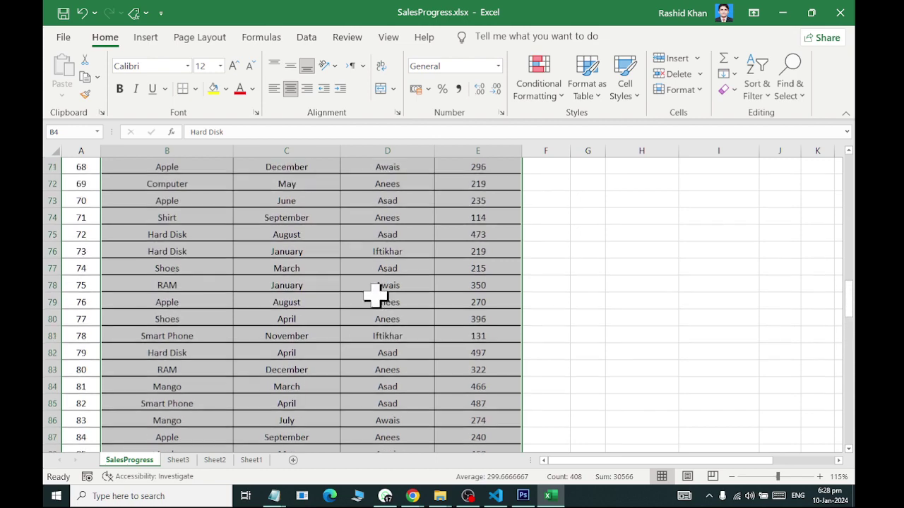
pyautogui.scroll(7, 374, 295)
pyautogui.scroll(6, 375, 293)
pyautogui.scroll(5, 389, 289)
pyautogui.scroll(5, 409, 273)
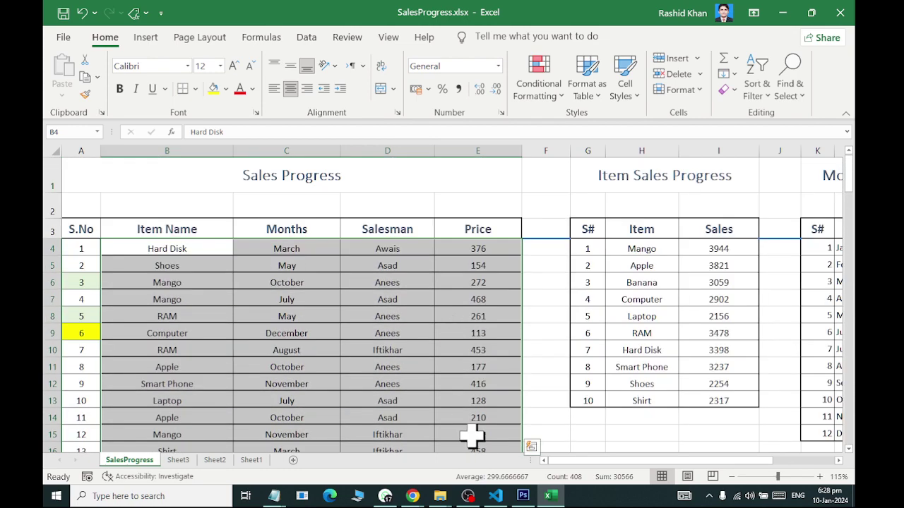